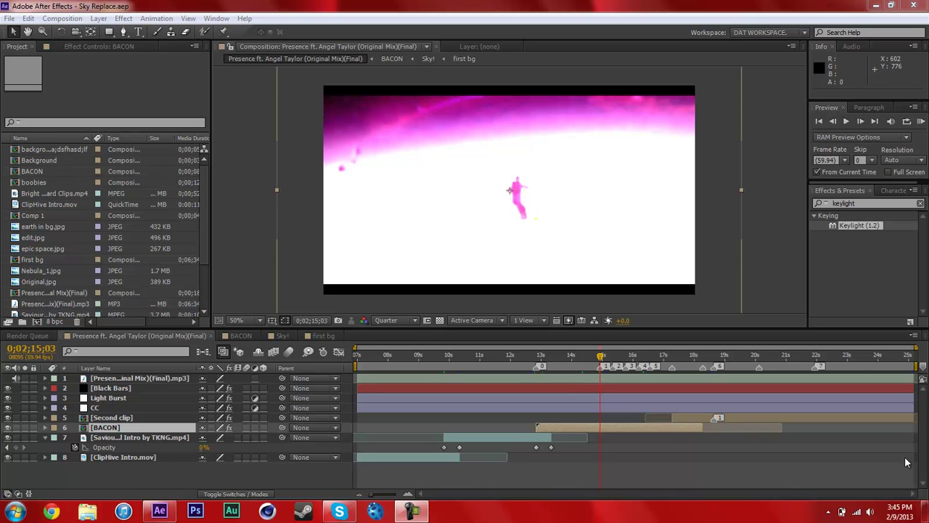
Scrub the main comp to the snowy-slope frames and select the BACON layer.
click(606, 357)
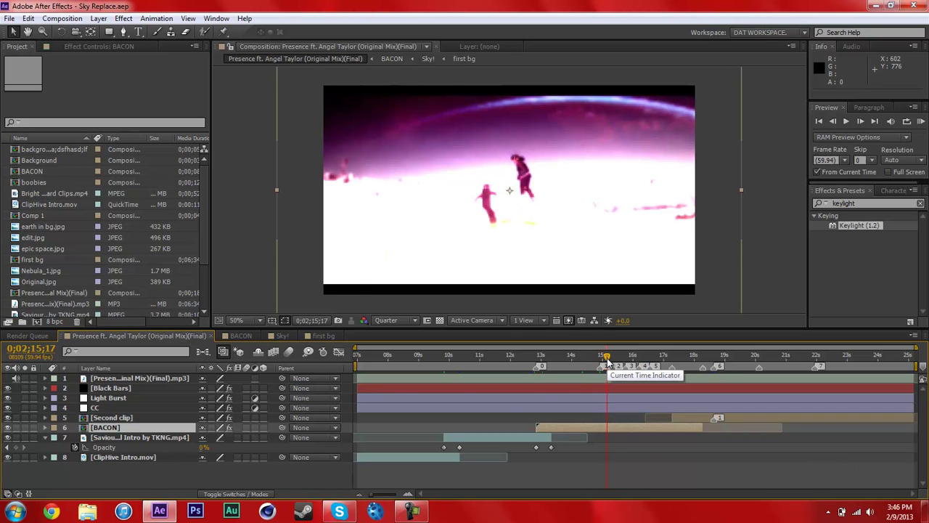
drag(609, 361, 611, 361)
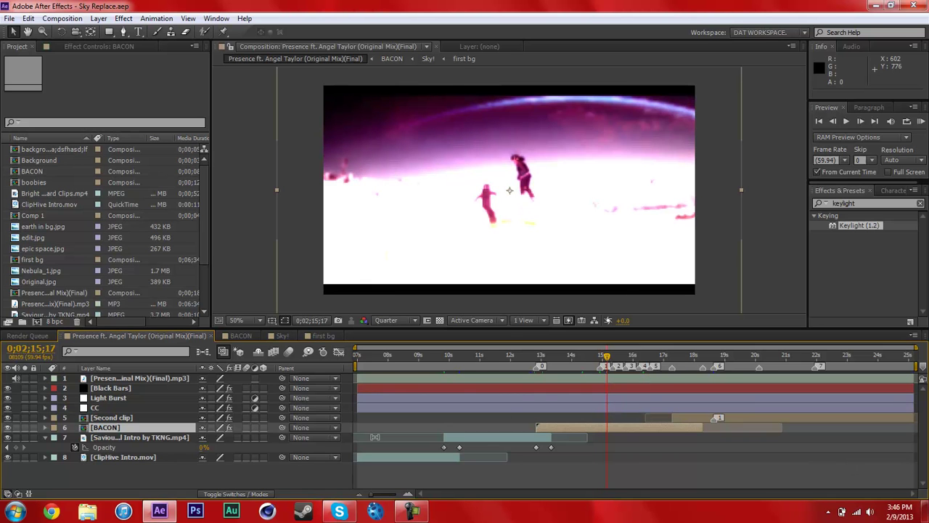
click(111, 428)
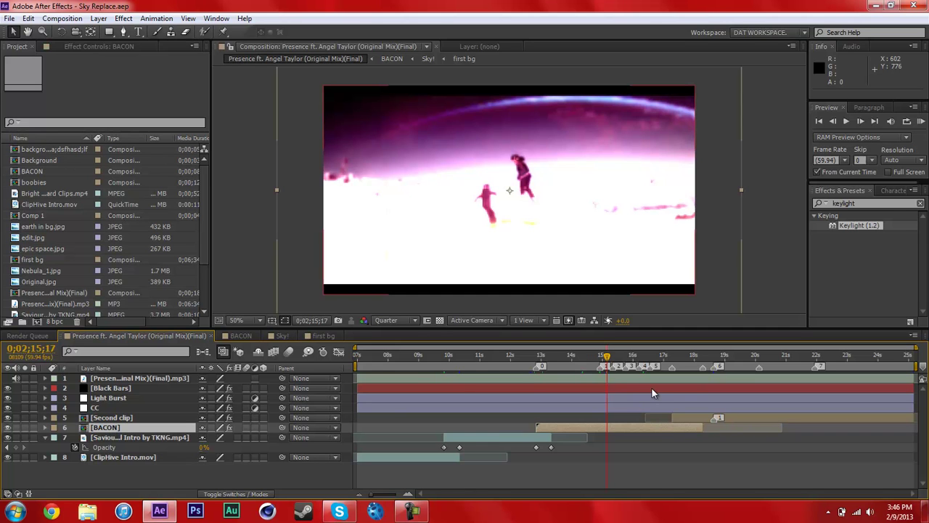
click(558, 356)
click(662, 355)
drag(674, 356, 729, 356)
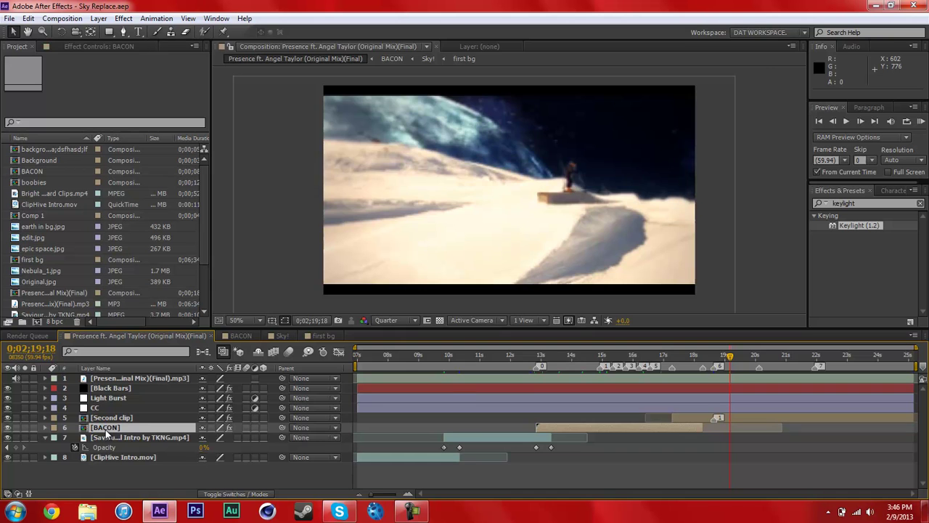
Open the BACON precomp and scrub through its first four seconds of footage.
double_click(105, 429)
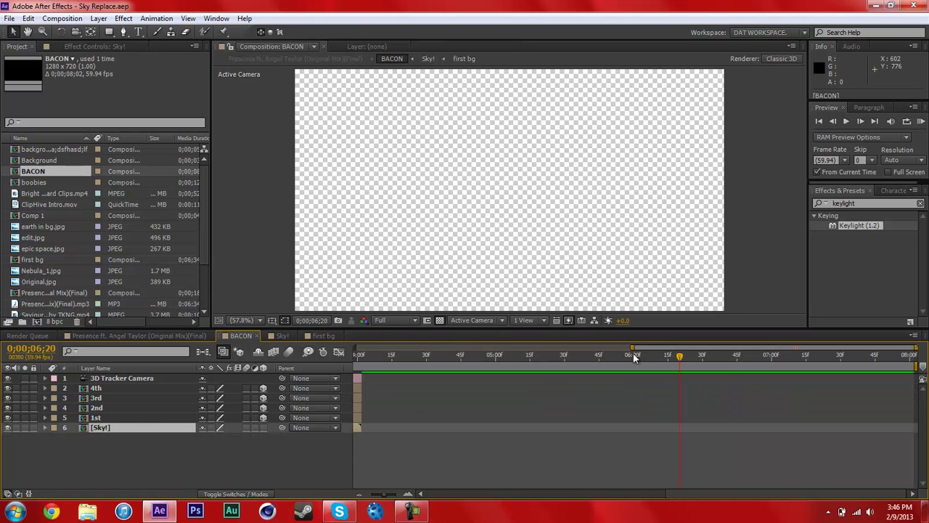
drag(671, 347, 408, 372)
click(458, 355)
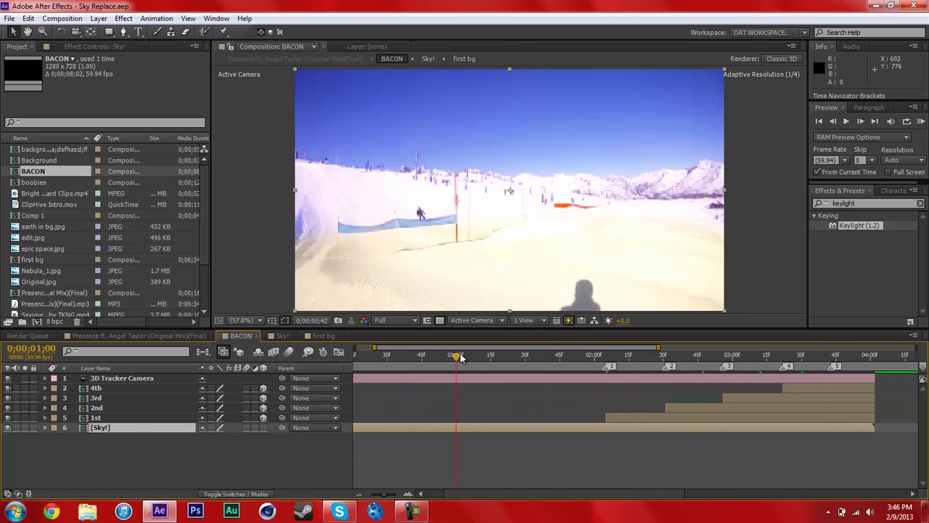
drag(467, 352, 787, 345)
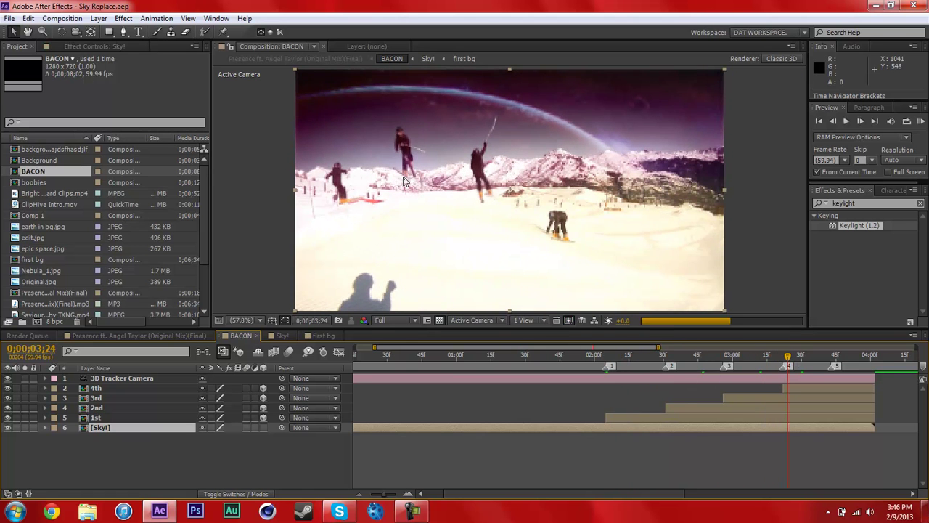
click(813, 368)
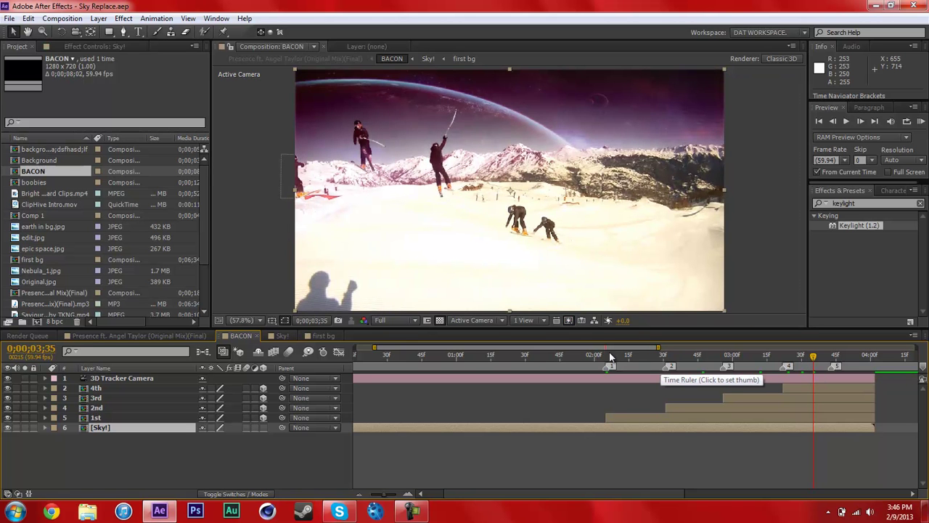
drag(608, 361, 851, 371)
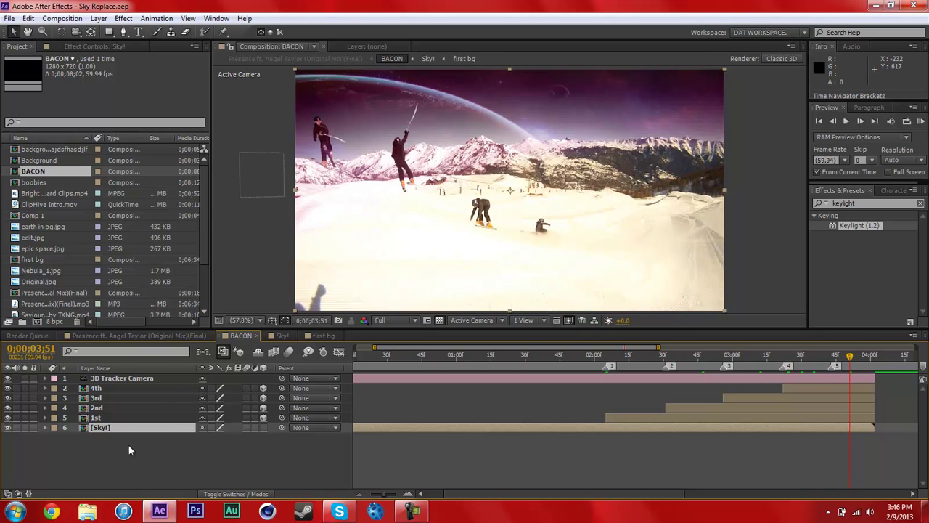
Open the nested Sky! precomp and scrub through to its end.
double_click(100, 428)
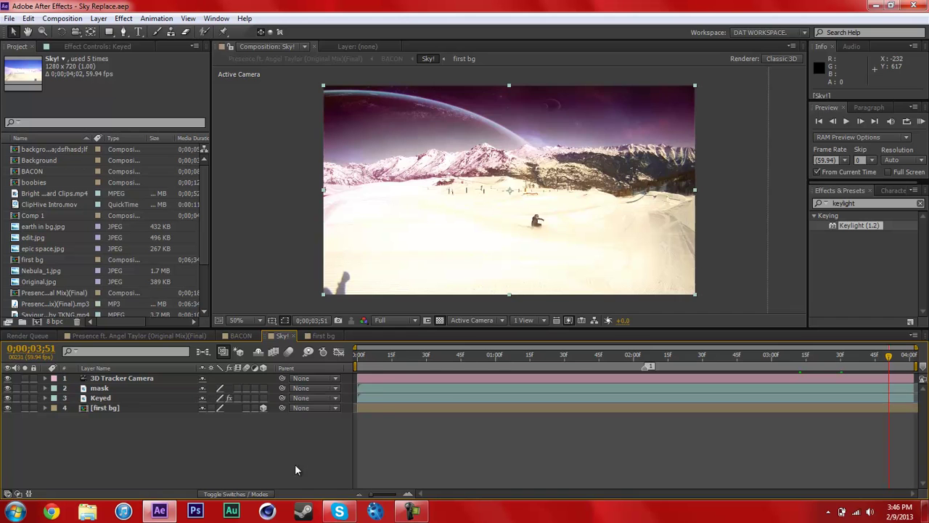
drag(371, 357, 765, 374)
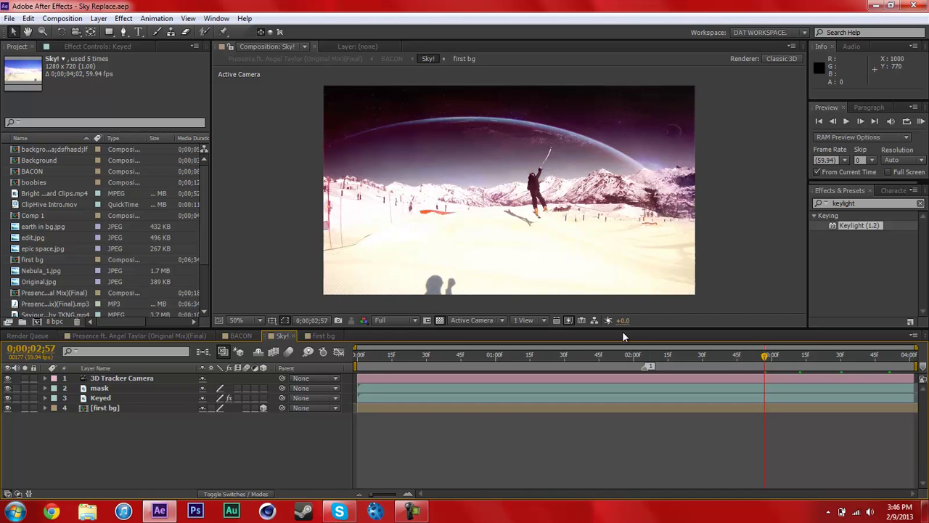
drag(648, 362, 916, 359)
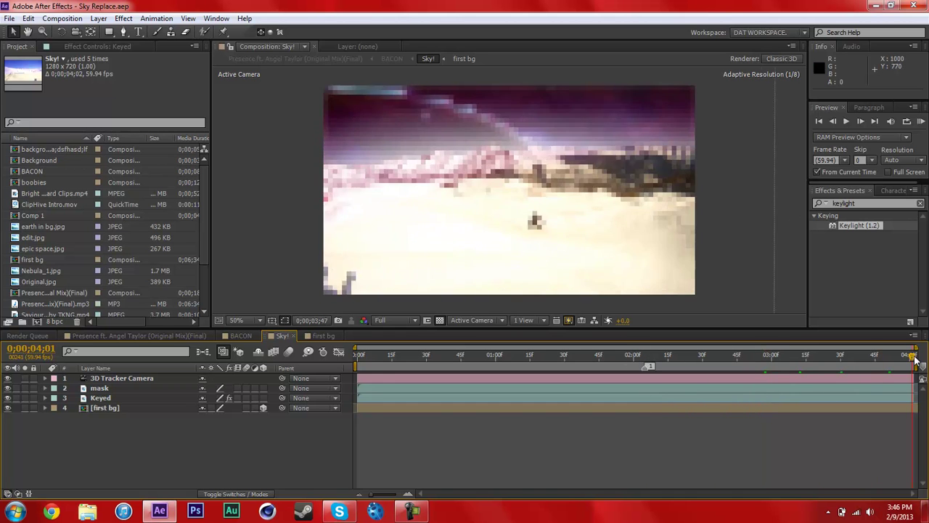
Close the first bg, BACON and Presence composition tabs.
click(323, 336)
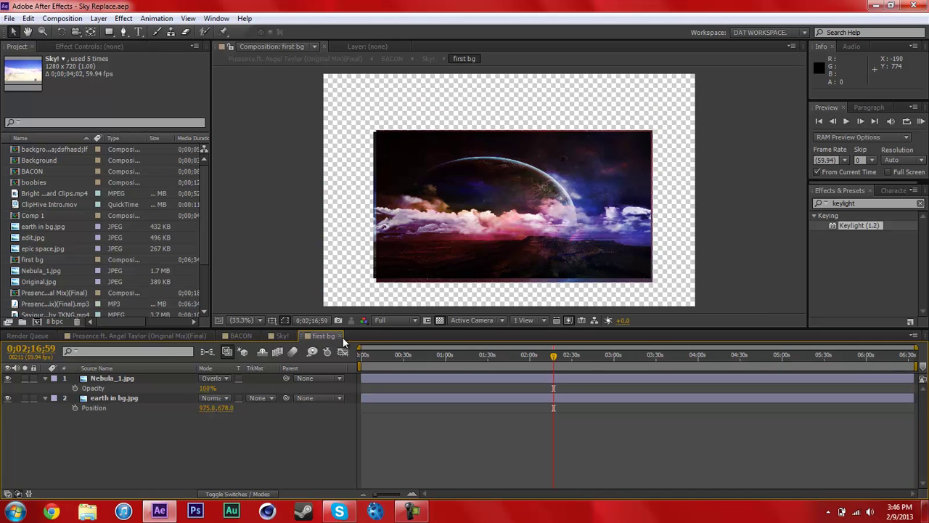
click(340, 335)
click(254, 336)
click(258, 335)
click(204, 335)
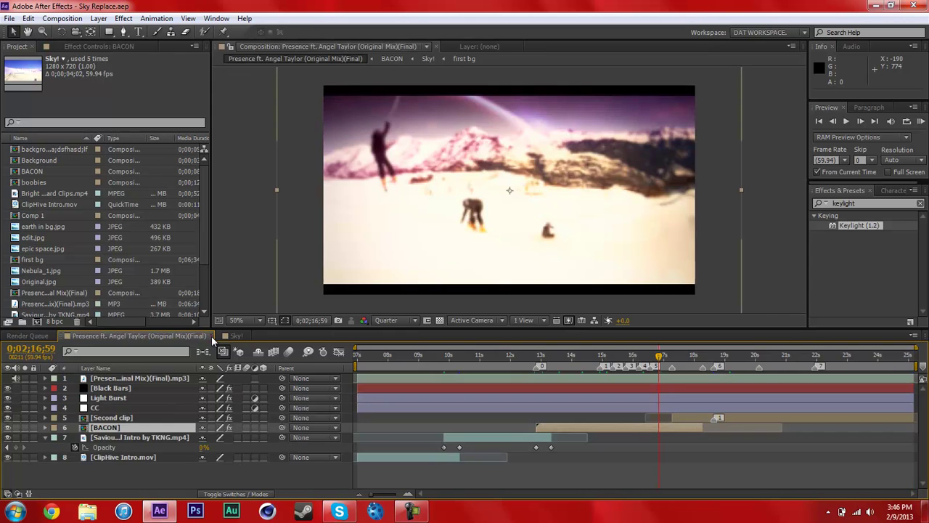
click(211, 335)
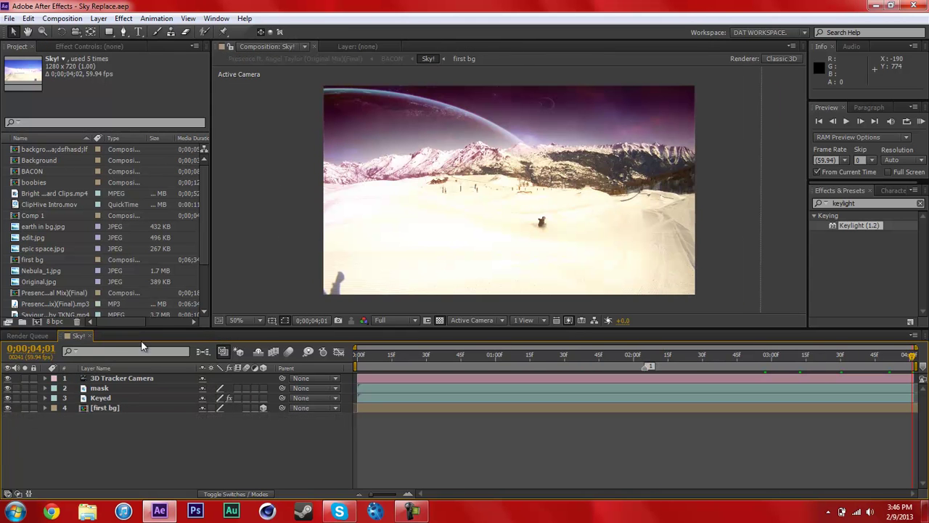
Make a comp from Bright Ski and Snowboard Clips.mp4, trim it to 0;00;04;02, and save.
click(47, 194)
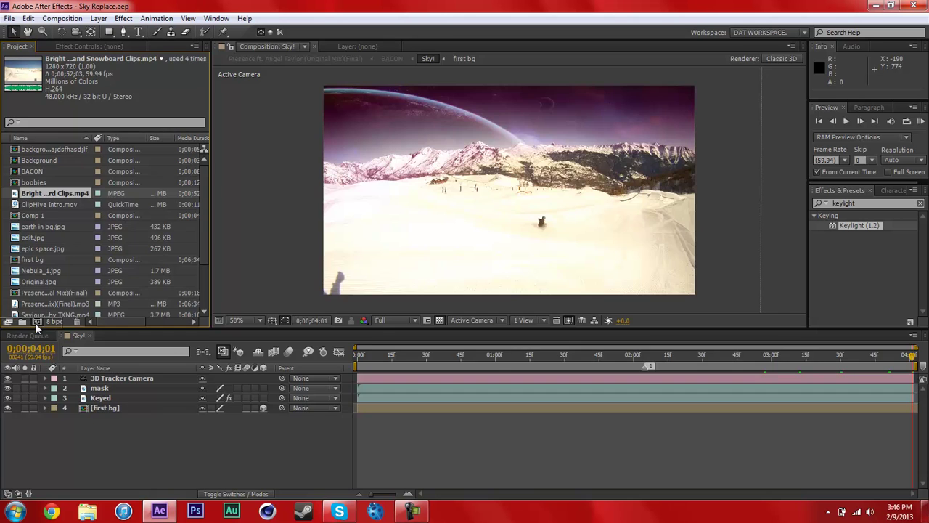
drag(36, 324, 35, 324)
drag(398, 355, 411, 358)
key(n)
right_click(409, 362)
click(415, 398)
key(ctrl+s)
drag(378, 357, 685, 389)
Compare the Sky! and Bright Ski comps at frame 0;00;02;05 and preview the ski jump.
click(78, 335)
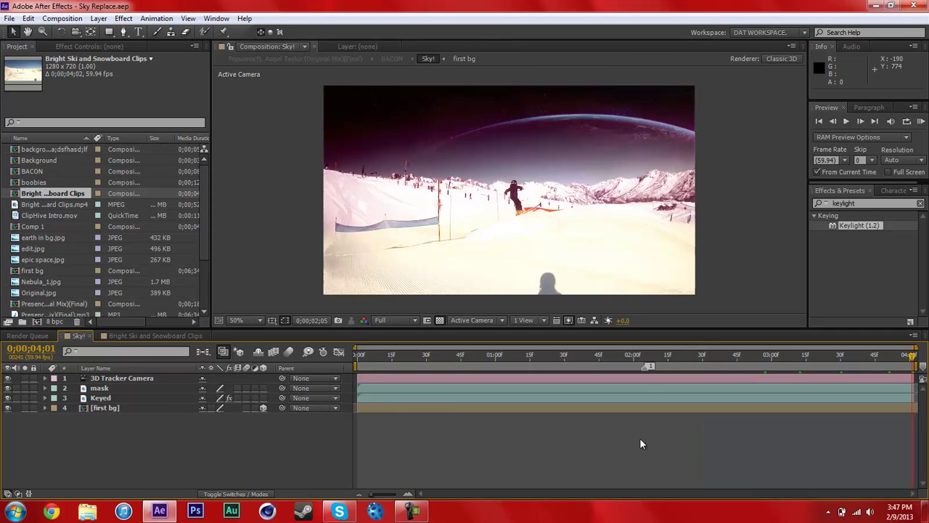
click(167, 336)
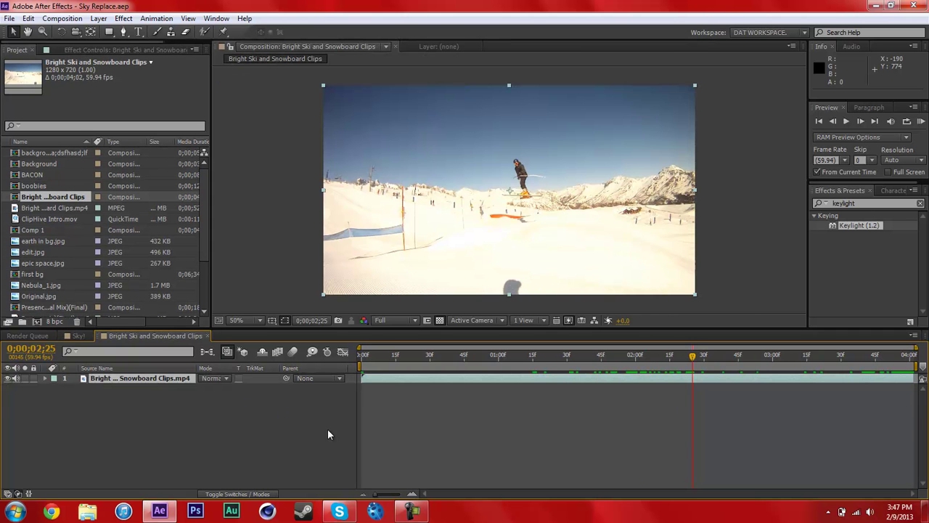
click(78, 336)
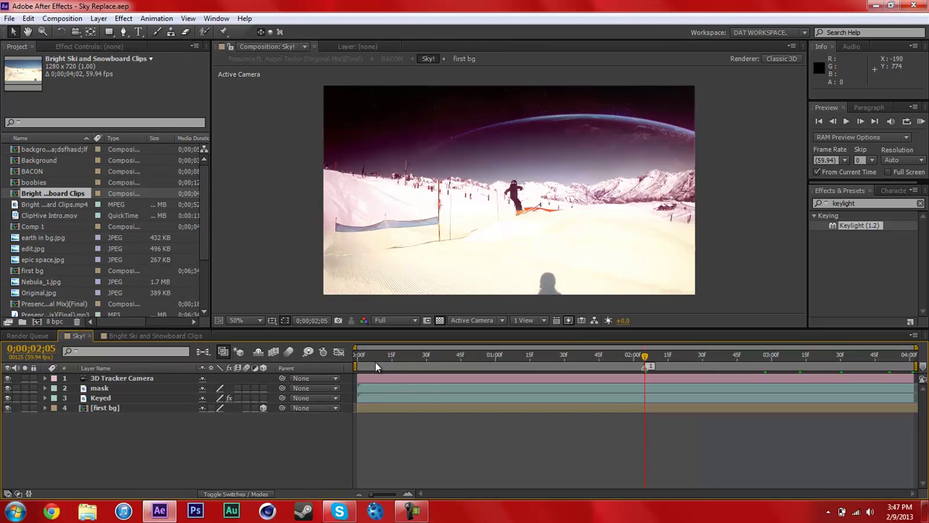
drag(373, 358, 655, 366)
key(Page_Up)
key(Page_Up)
key(Page_Up)
key(Page_Up)
key(Page_Up)
click(170, 335)
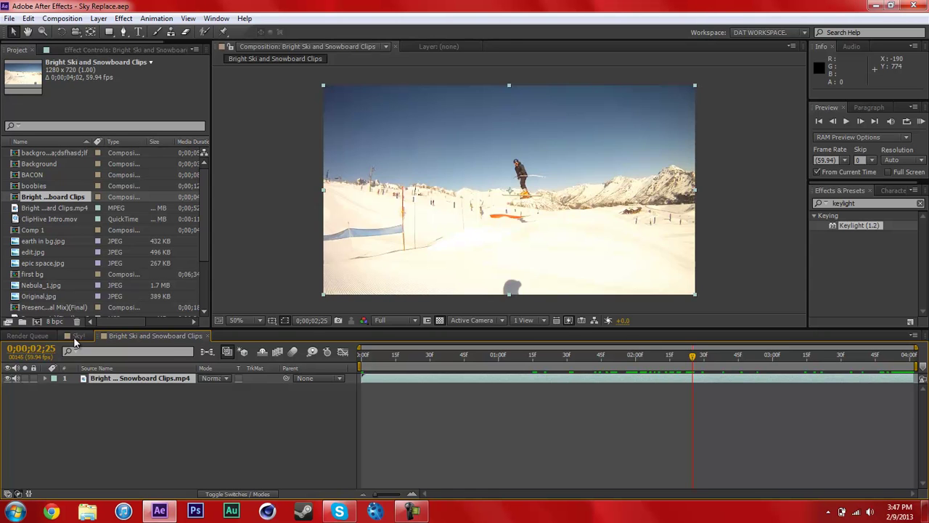
click(77, 336)
click(156, 336)
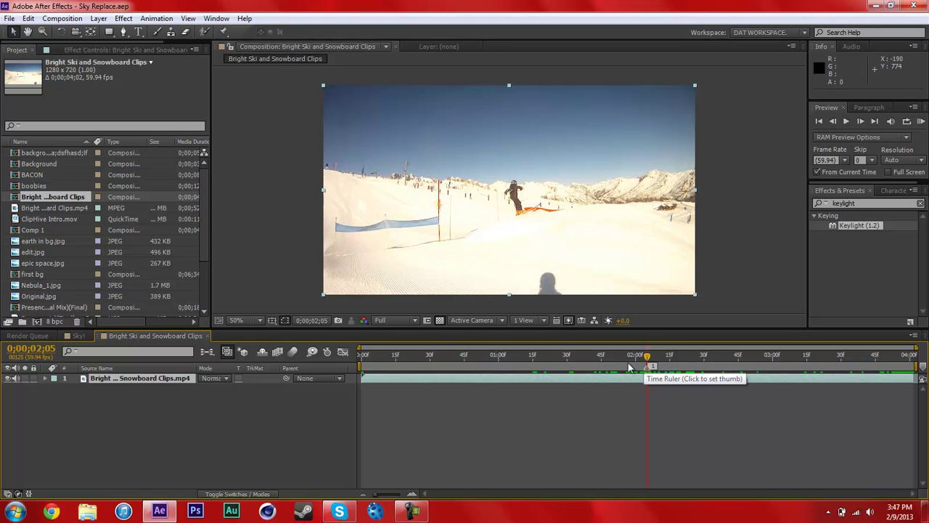
drag(637, 356, 441, 355)
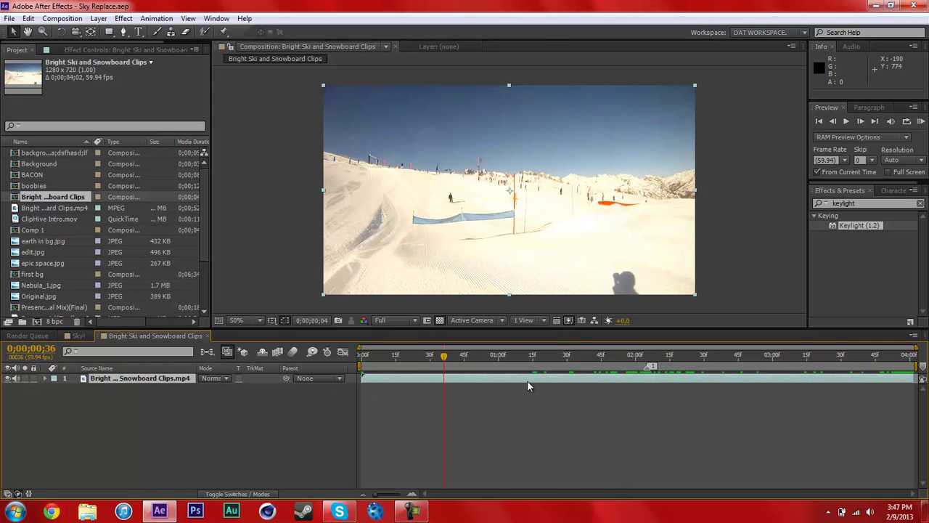
key(space)
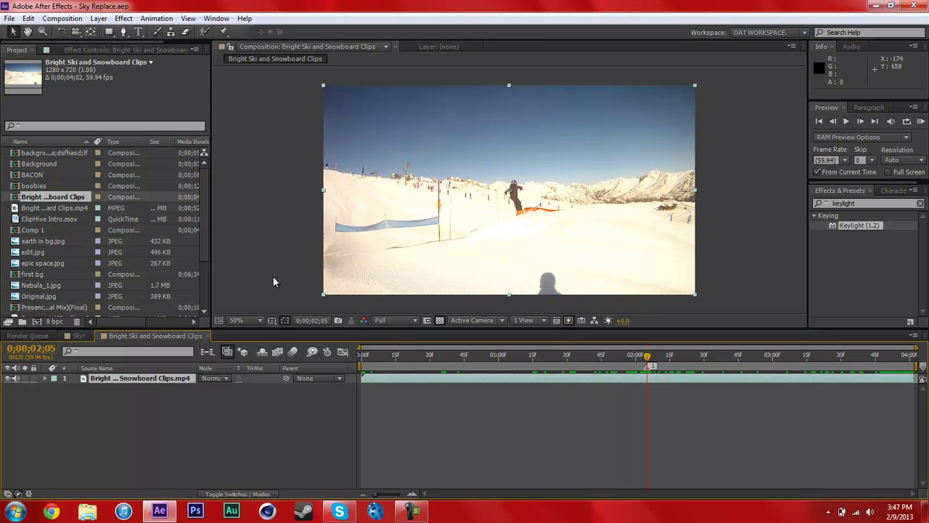
Rename the ski footage layer to 'key'.
click(151, 405)
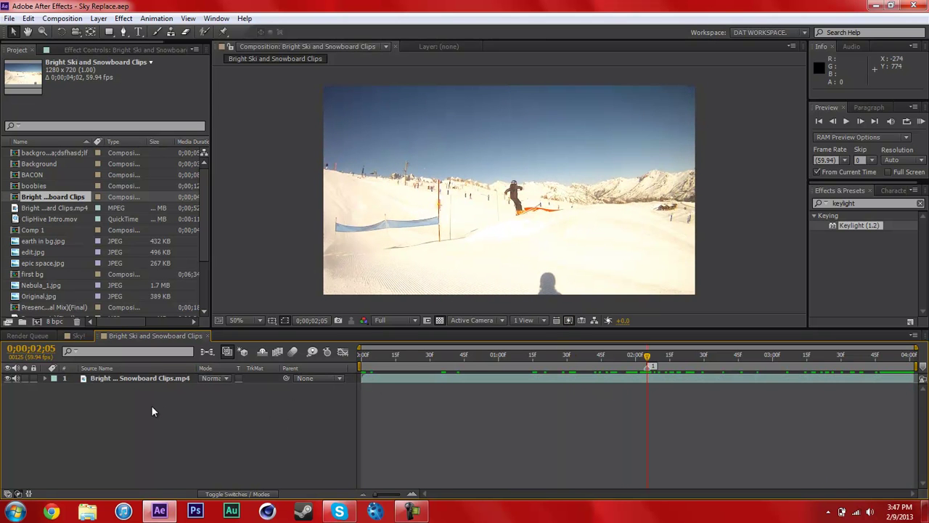
click(118, 378)
key(Return)
text(key)
key(Return)
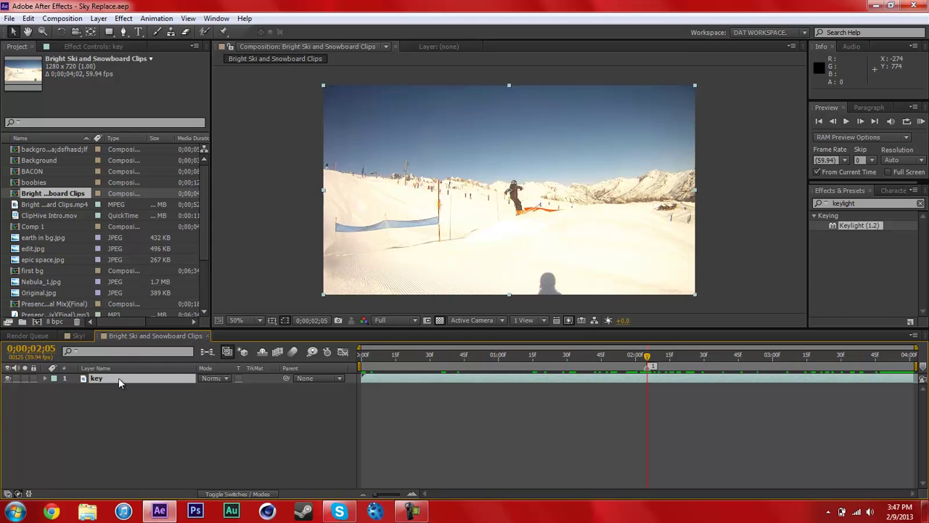
Paste the Sky! comp's 3D Tracker Camera into the Bright Ski comp and show the layer switches.
click(77, 336)
click(116, 378)
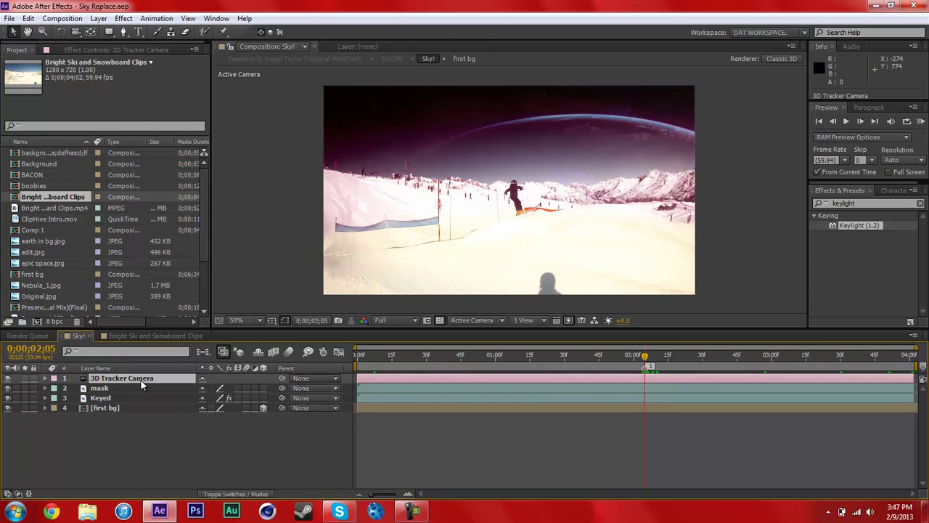
click(155, 336)
key(ctrl+v)
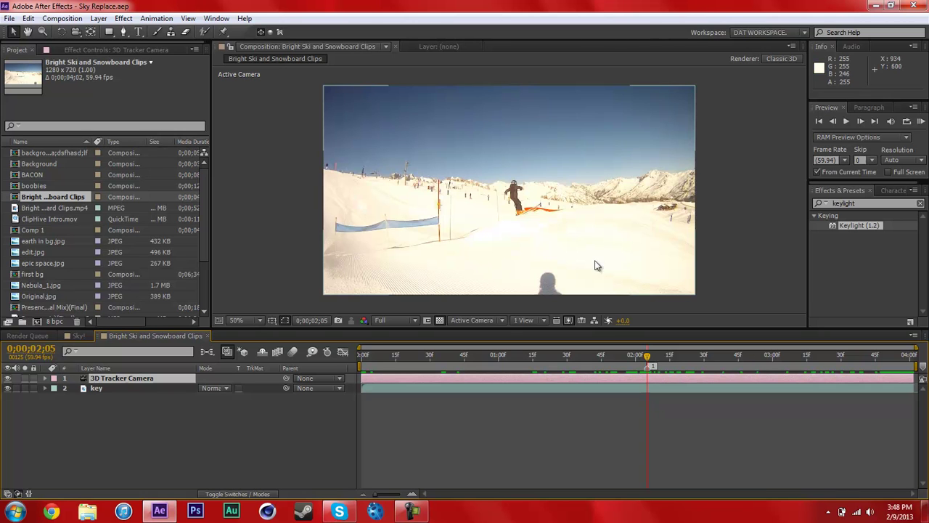
click(297, 423)
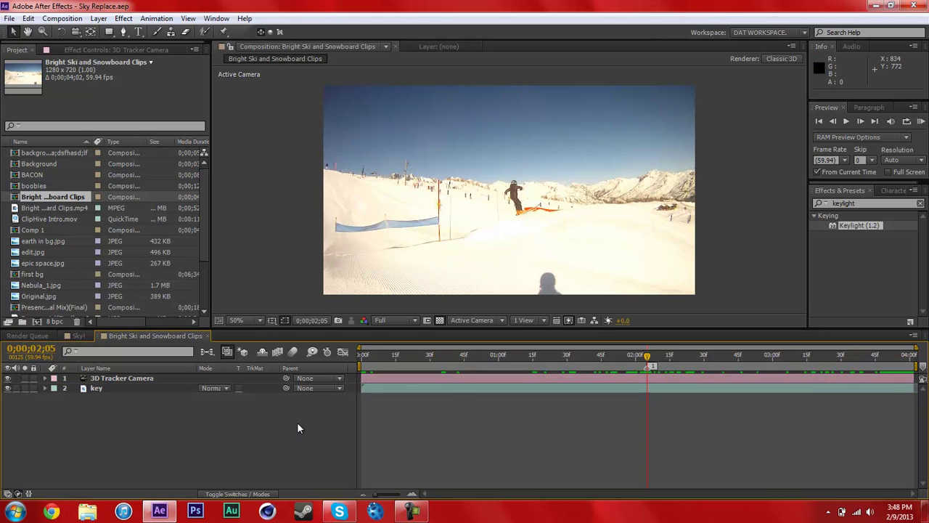
click(244, 494)
drag(449, 353, 739, 356)
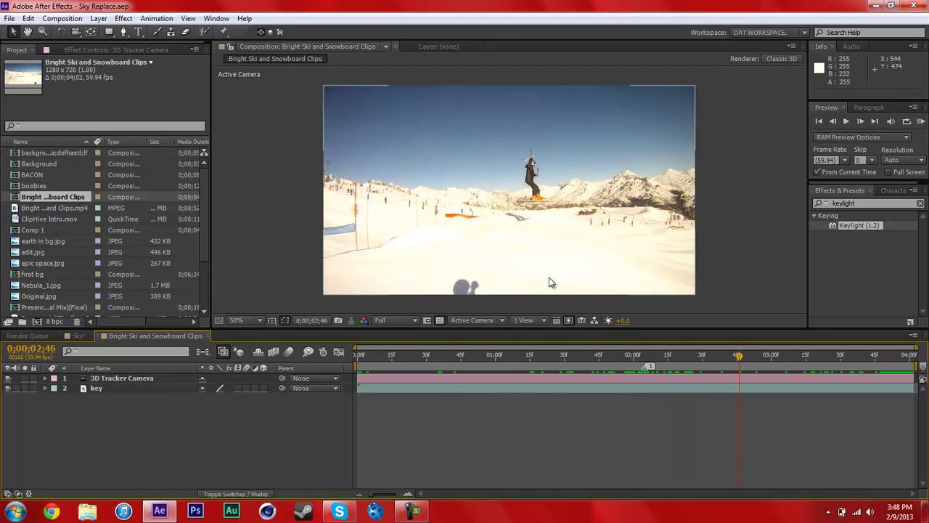
Apply Keylight (1.2) to the key layer, sample the blue sky as Screen Colour, and preview.
click(109, 389)
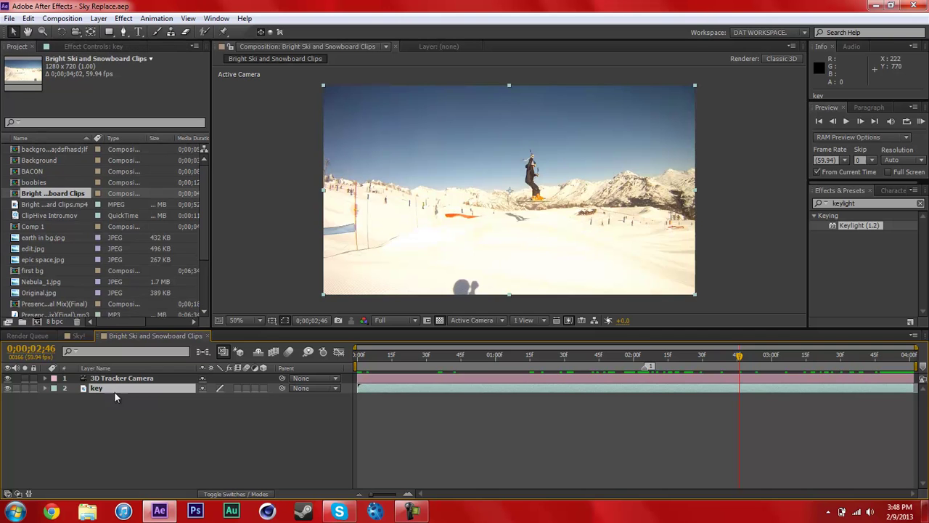
drag(862, 229, 552, 226)
key(ctrl+s)
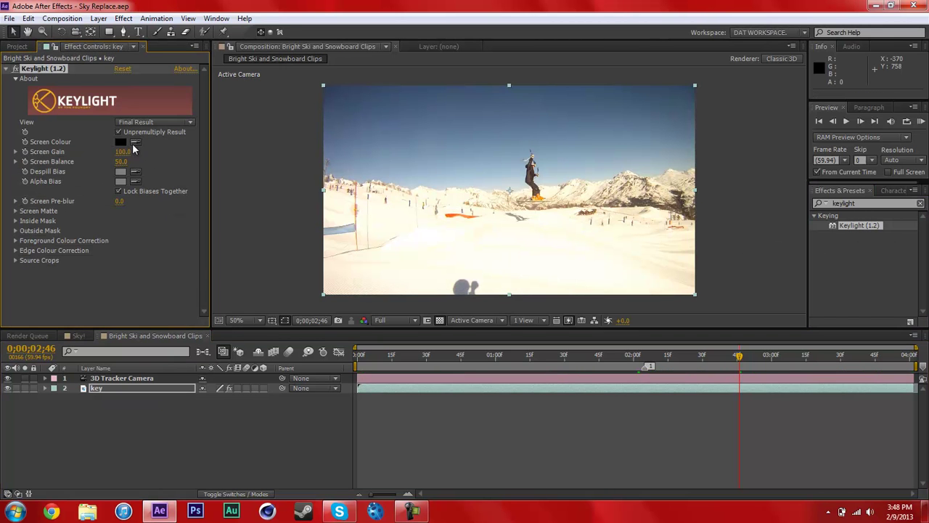
click(135, 142)
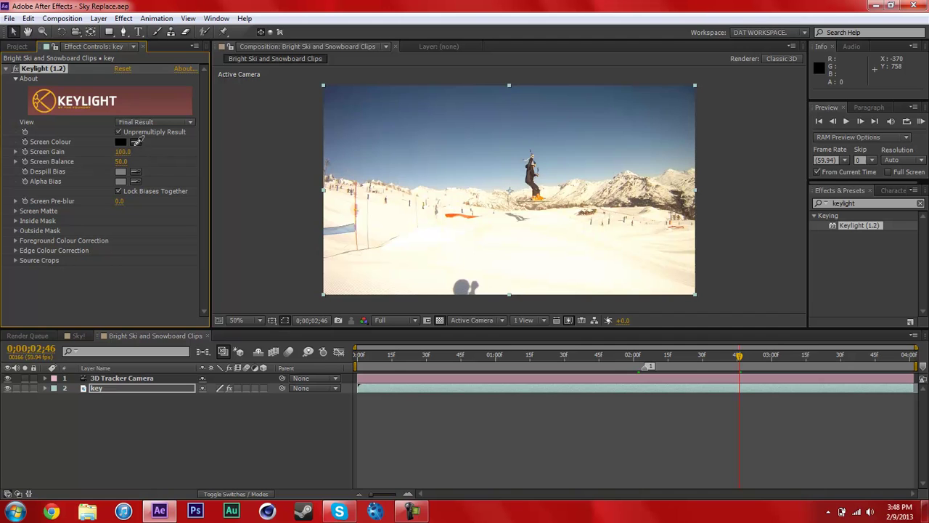
click(450, 155)
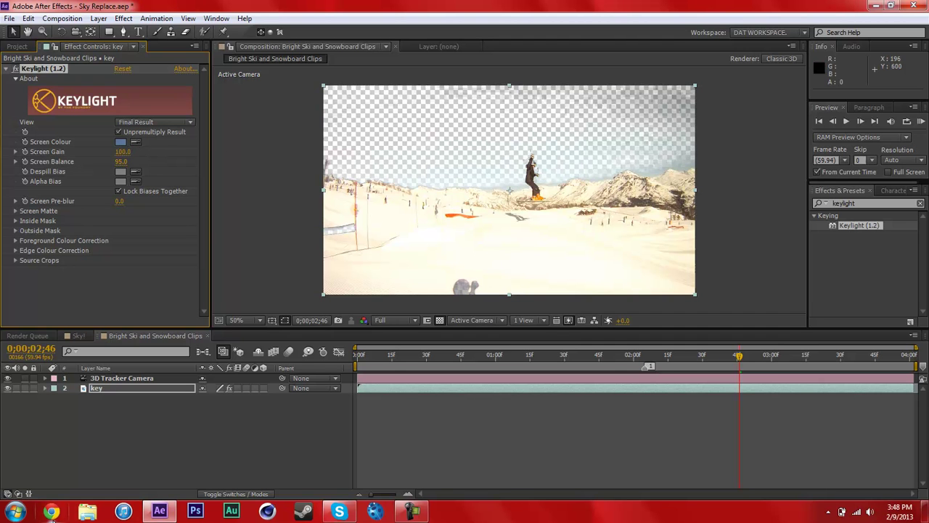
drag(489, 362, 914, 354)
click(360, 354)
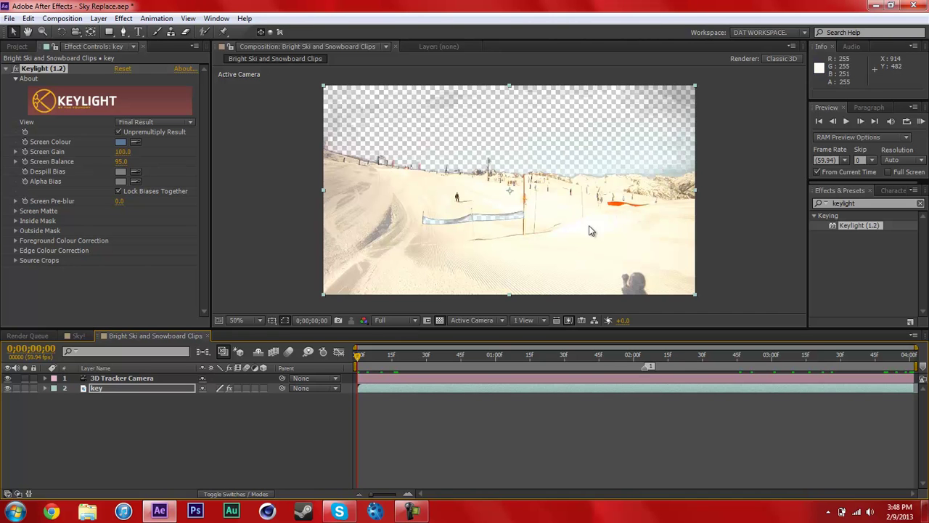
At marker 1, duplicate the key layer, rename it 'mask', and delete its Keylight effect.
key(1)
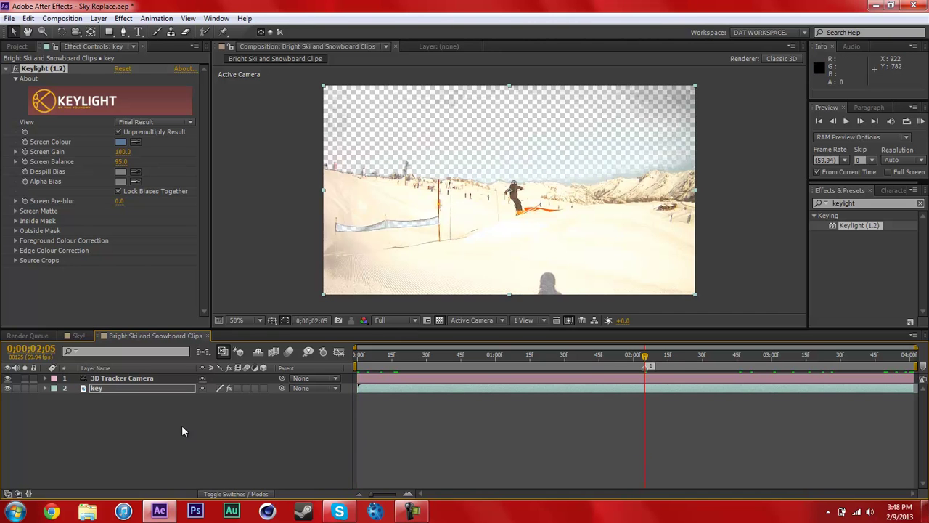
click(113, 390)
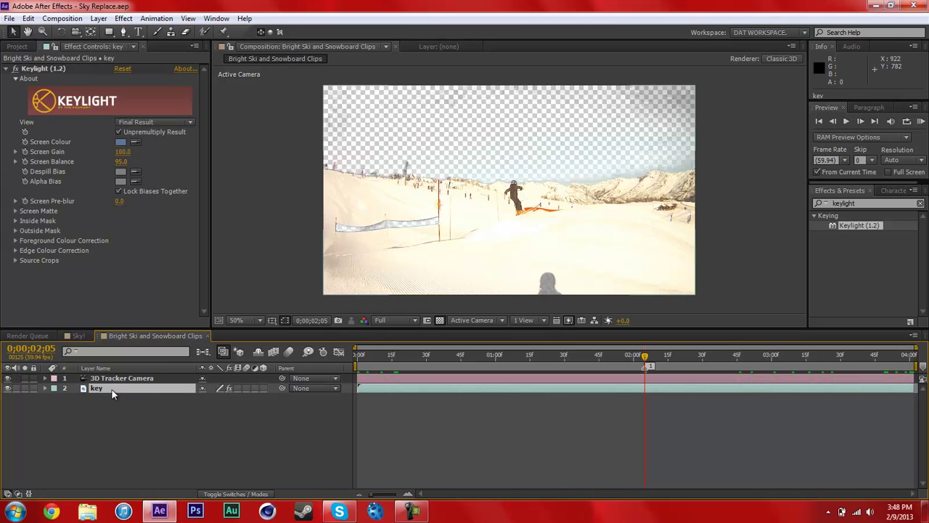
key(ctrl+d)
key(Return)
text(mask)
key(Return)
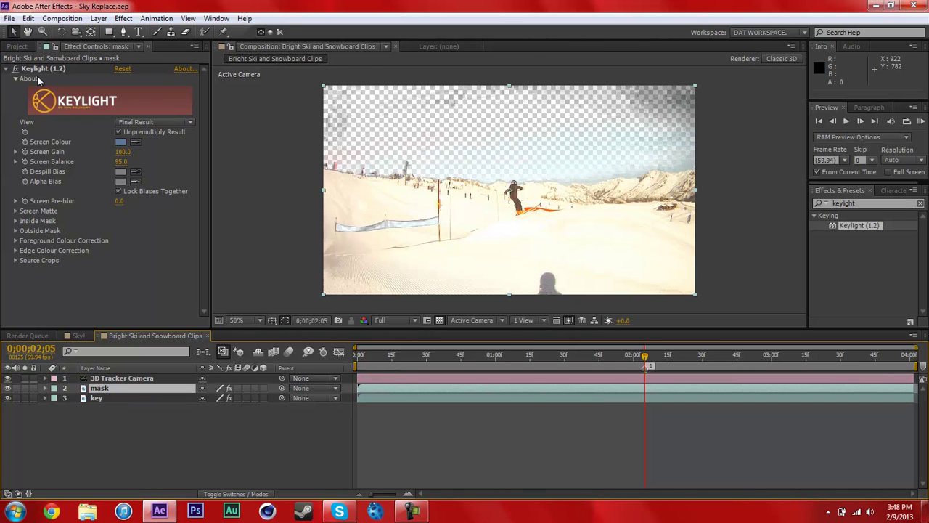
click(37, 68)
key(Delete)
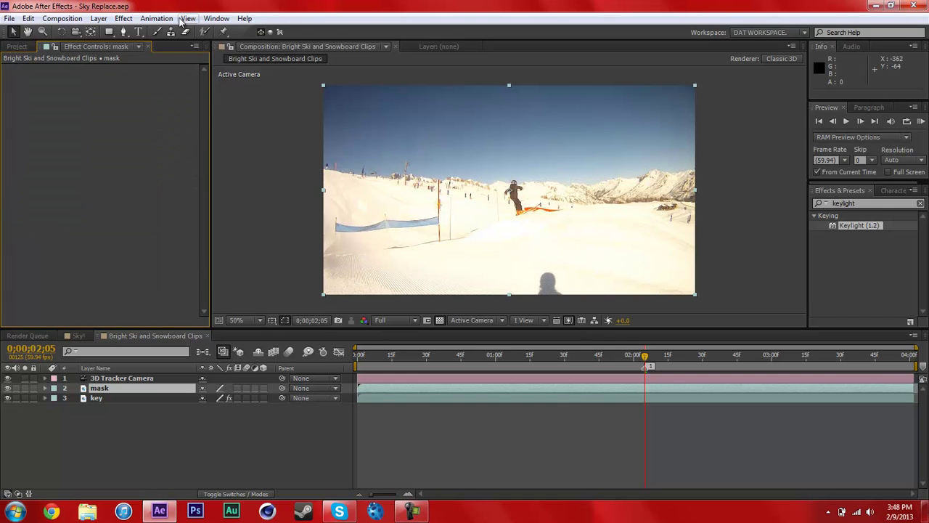
Draw a closed Pen mask covering the snowy ground below the horizon.
click(123, 31)
click(315, 182)
click(719, 194)
click(713, 289)
click(723, 309)
click(412, 310)
click(288, 304)
click(274, 298)
click(280, 284)
click(315, 181)
Reveal the mask layer's Mask Path and set its first keyframe at 0;00;02;05.
click(88, 399)
click(103, 388)
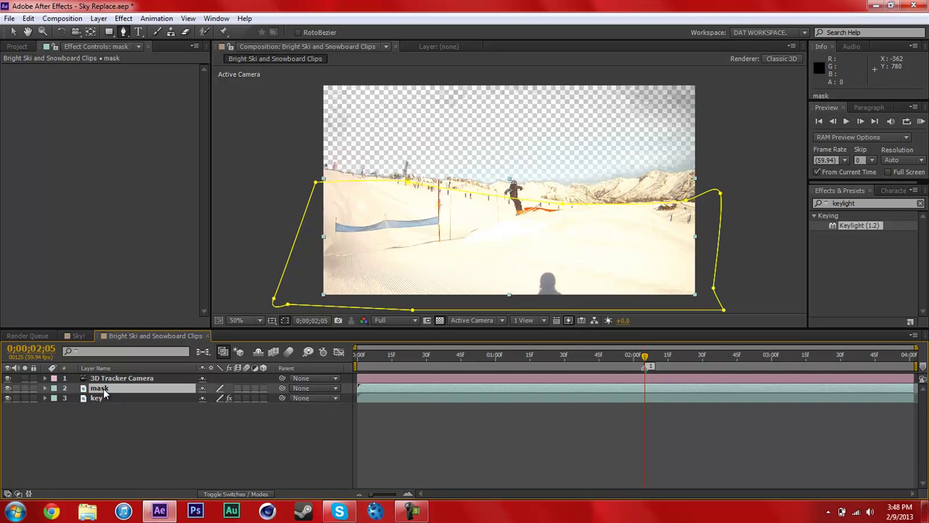
key(m)
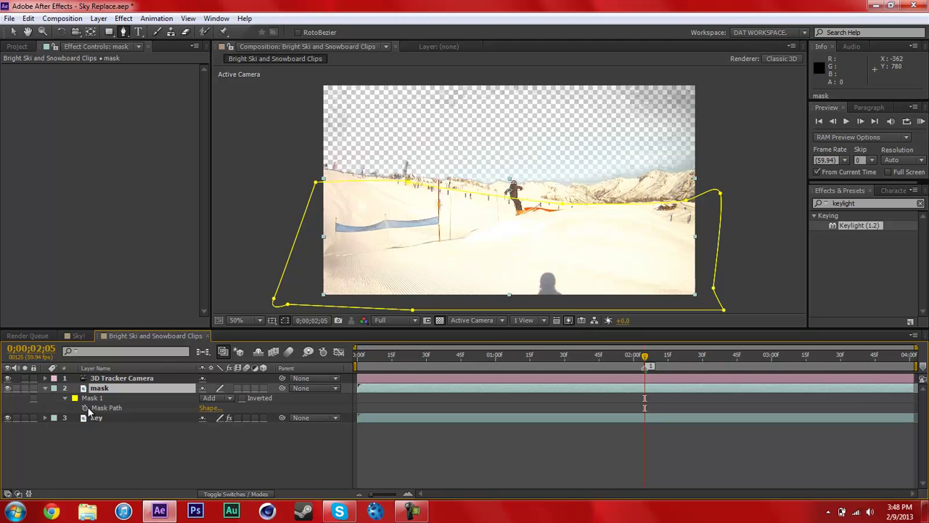
click(86, 407)
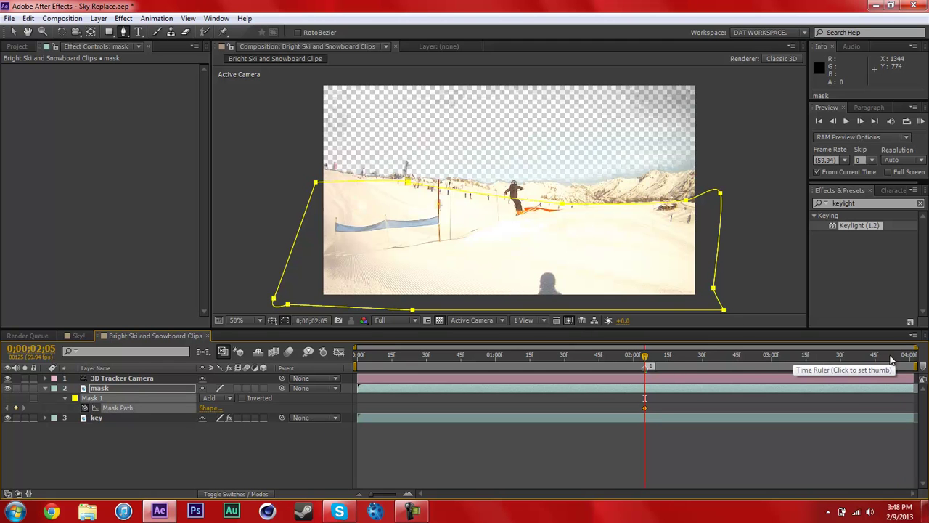
drag(900, 360, 912, 356)
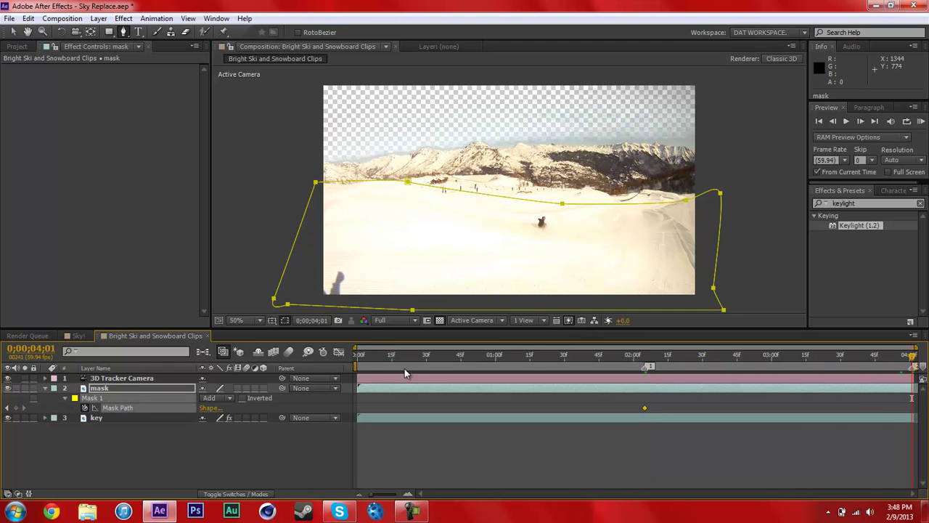
drag(393, 363, 268, 368)
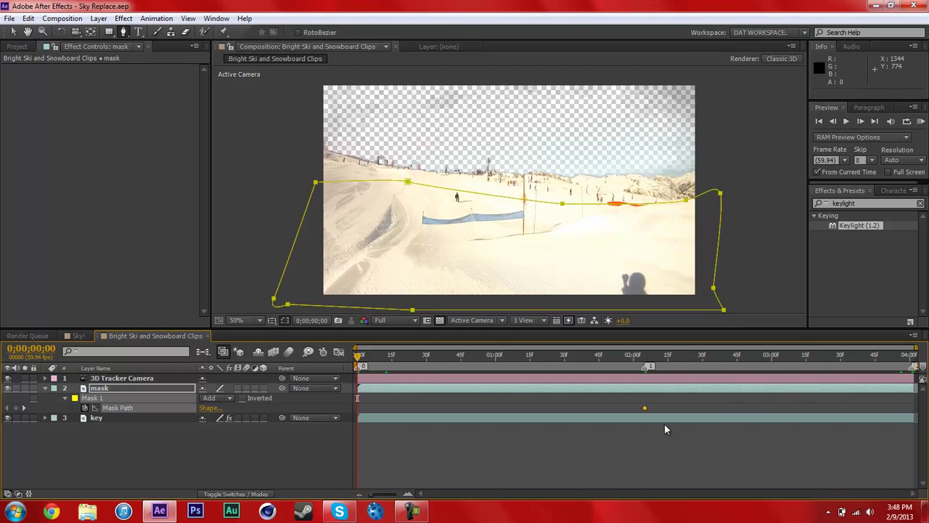
click(645, 357)
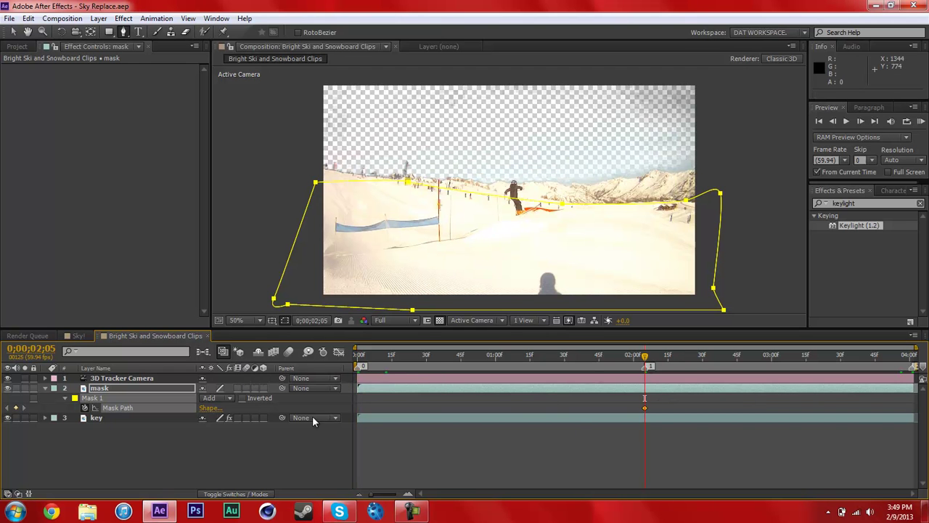
click(104, 389)
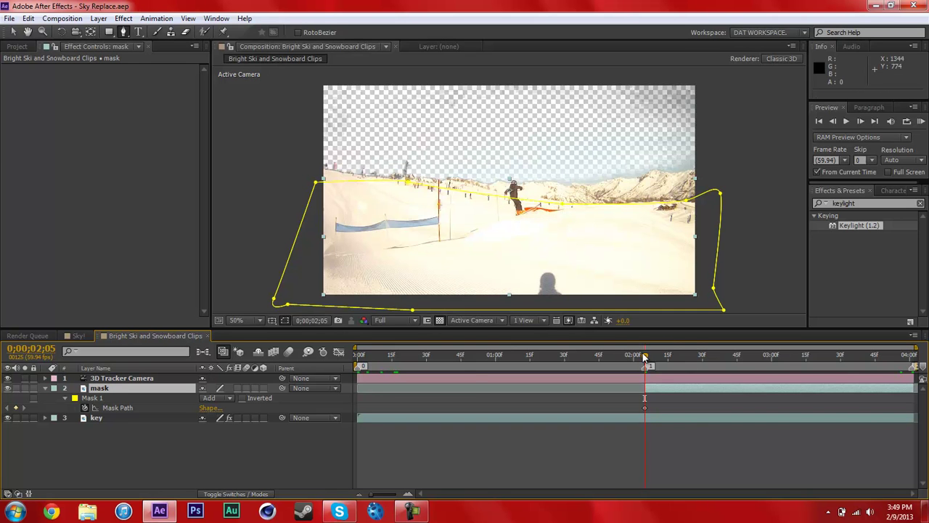
drag(645, 357, 917, 357)
Reshape the mask at the clip's end to trace the ridge, then play it back.
drag(408, 182, 414, 154)
drag(567, 209, 605, 145)
drag(683, 202, 718, 156)
drag(314, 182, 299, 172)
mouse_move(646, 357)
mouse_down()
mouse_move(749, 356)
mouse_move(653, 357)
mouse_up()
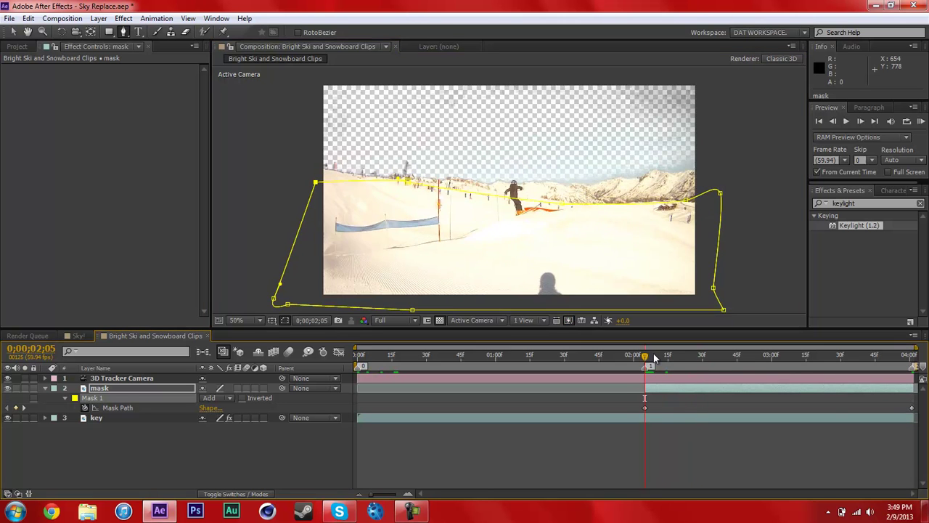
key(space)
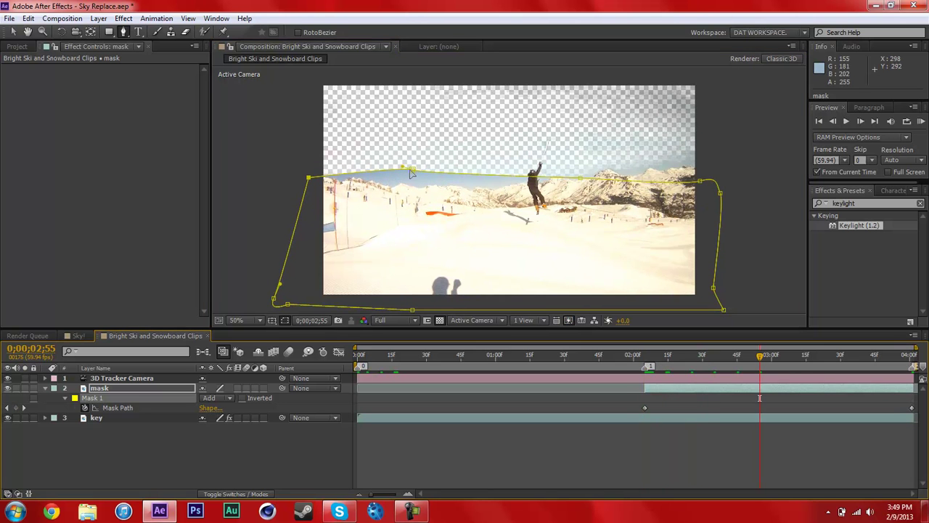
drag(410, 171, 432, 207)
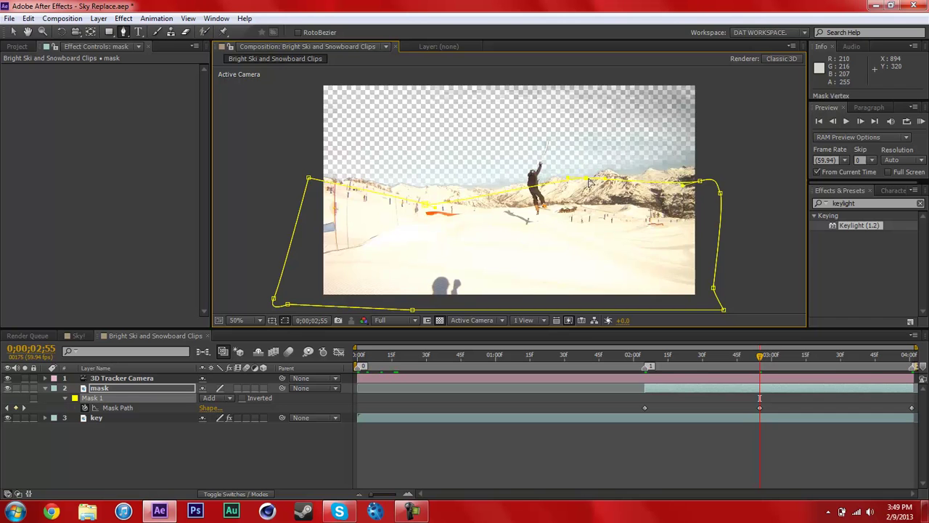
key(space)
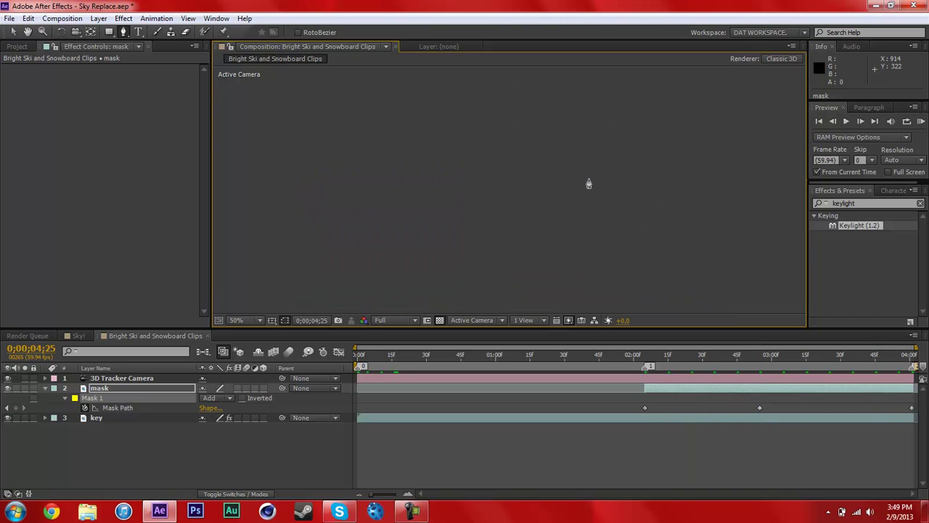
Collapse the mask layer and toggle its visibility to check the key.
click(646, 363)
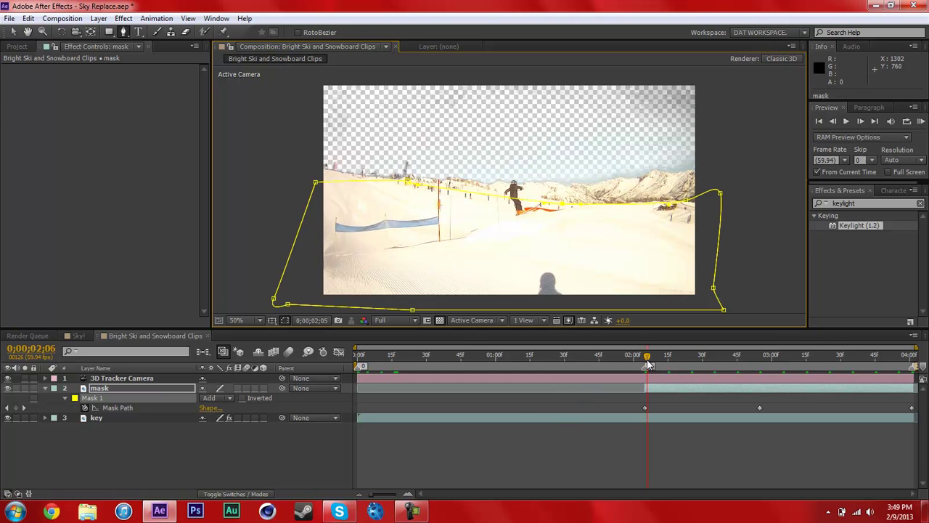
click(230, 459)
click(45, 388)
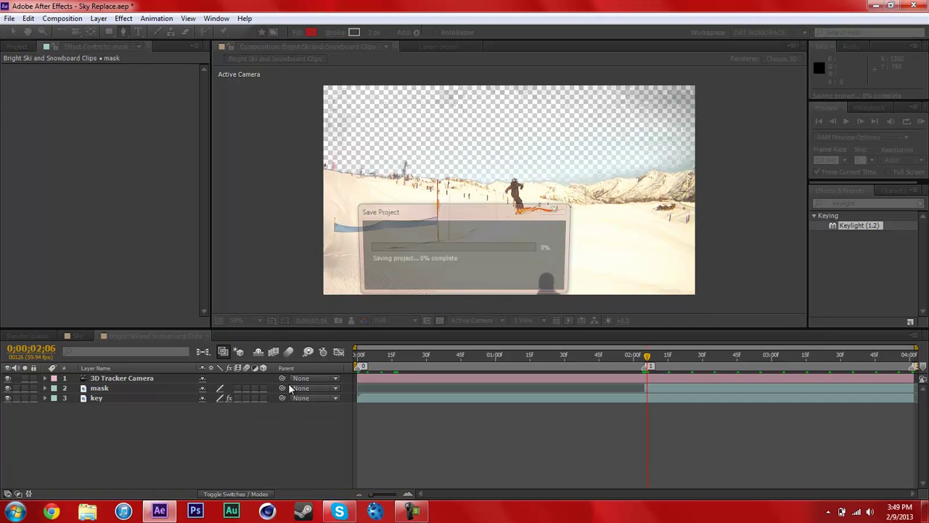
click(8, 398)
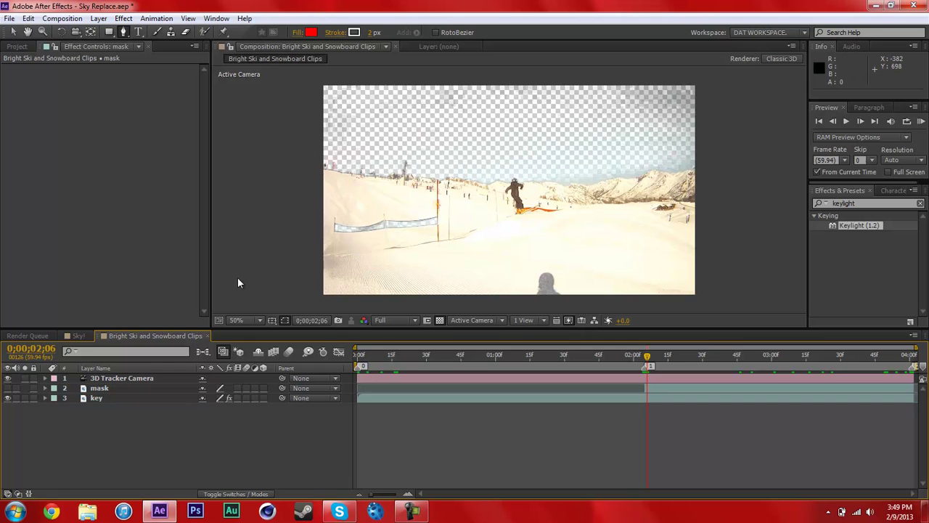
click(7, 388)
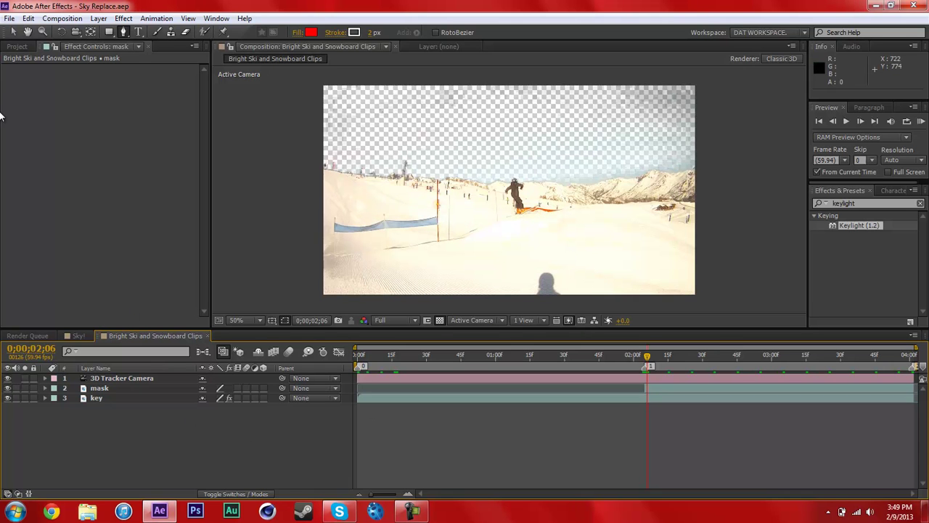
click(13, 32)
click(101, 400)
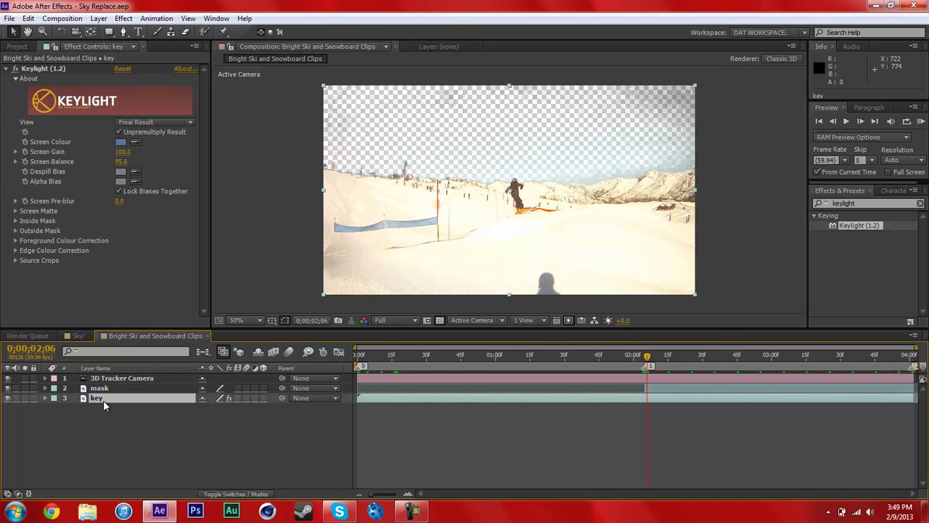
click(111, 379)
click(149, 444)
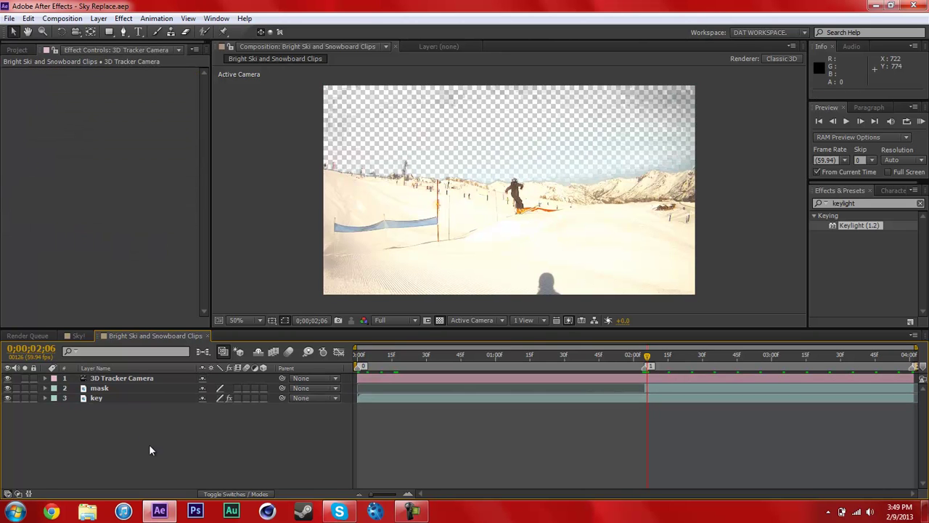
Browse the Project panel images edit.jpg, epic space.jpg and Original.jpg.
click(17, 50)
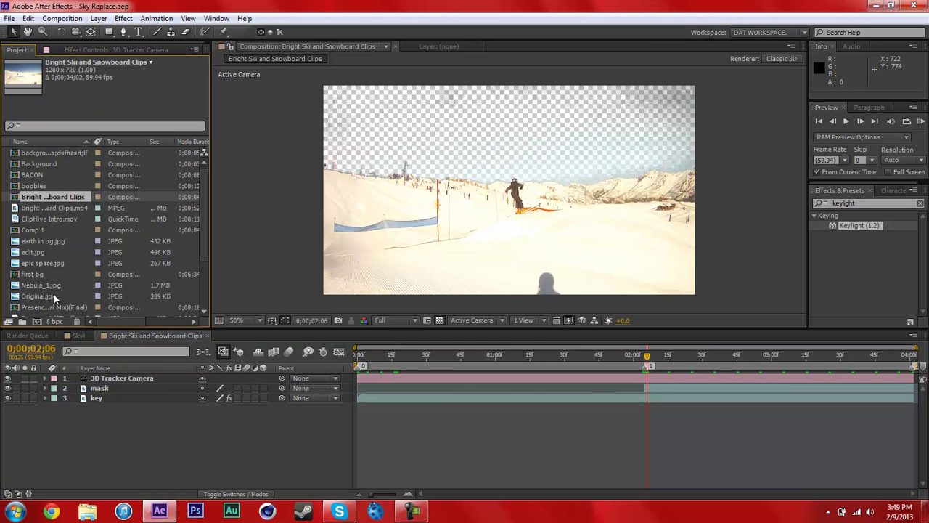
click(50, 254)
click(50, 263)
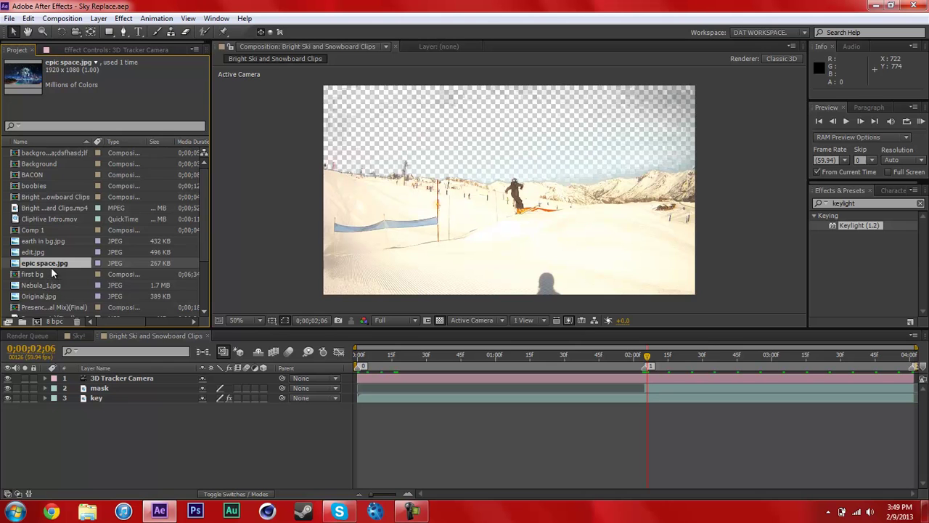
scroll(49, 265, down, 3)
click(35, 231)
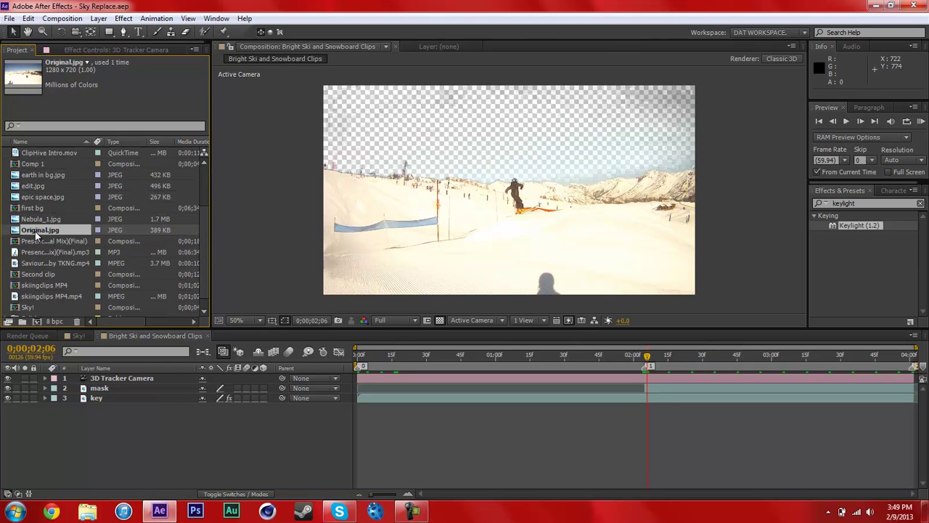
scroll(37, 198, down, 1)
Add earth in bg.jpg below the key layer, make it 3D, and move it into the sky.
drag(41, 164, 126, 412)
double_click(109, 408)
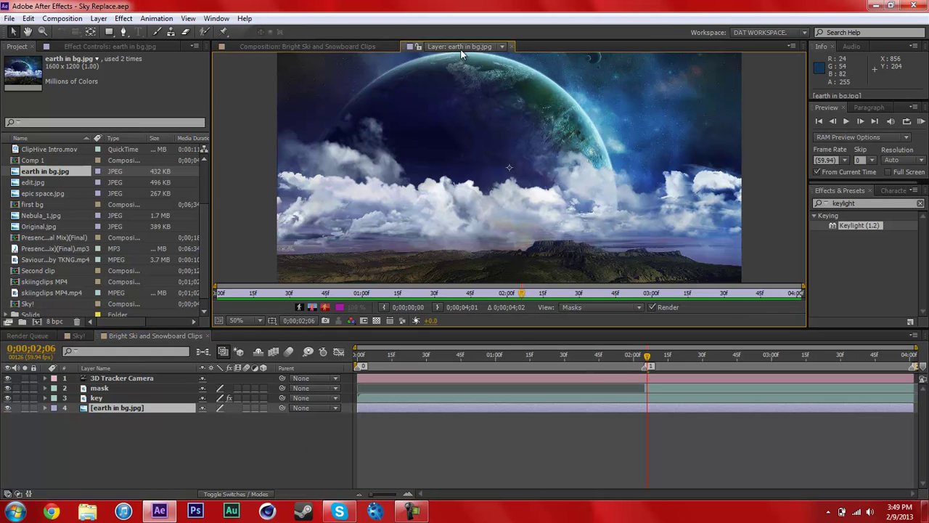
click(513, 47)
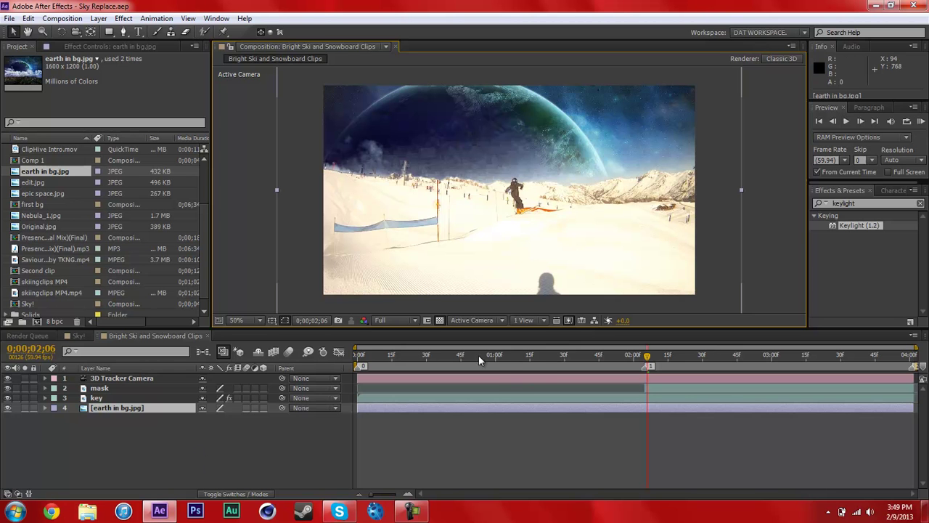
drag(471, 357, 664, 385)
click(263, 408)
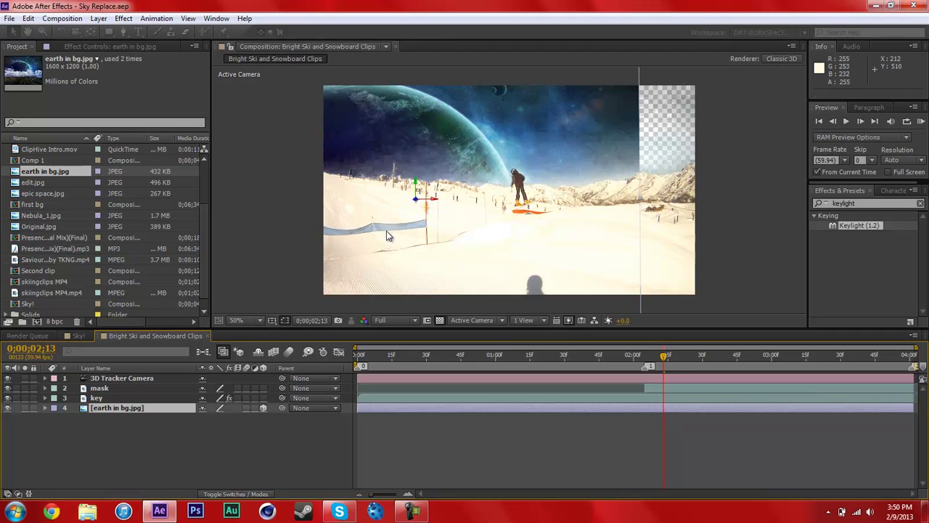
drag(438, 204, 539, 214)
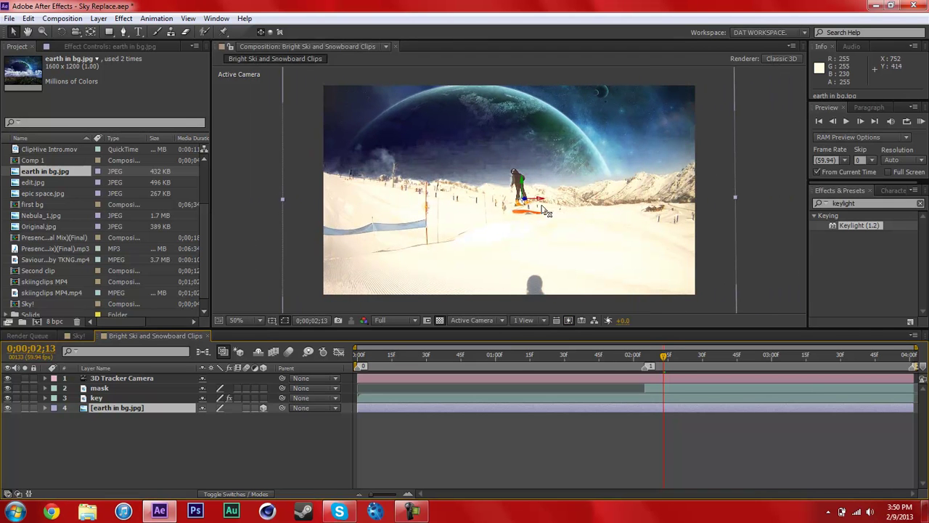
Pre-compose the earth in bg.jpg layer into a composition named 'sky'.
right_click(124, 408)
click(169, 404)
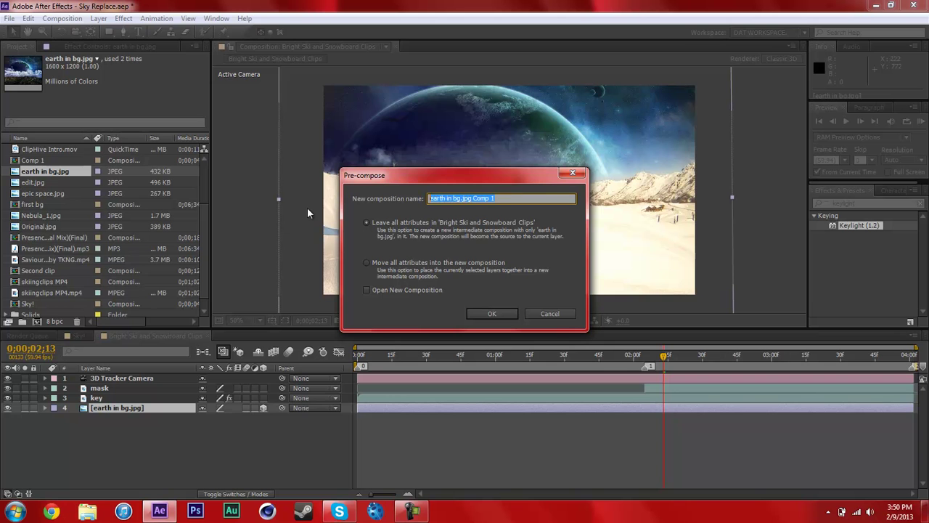
text(sky)
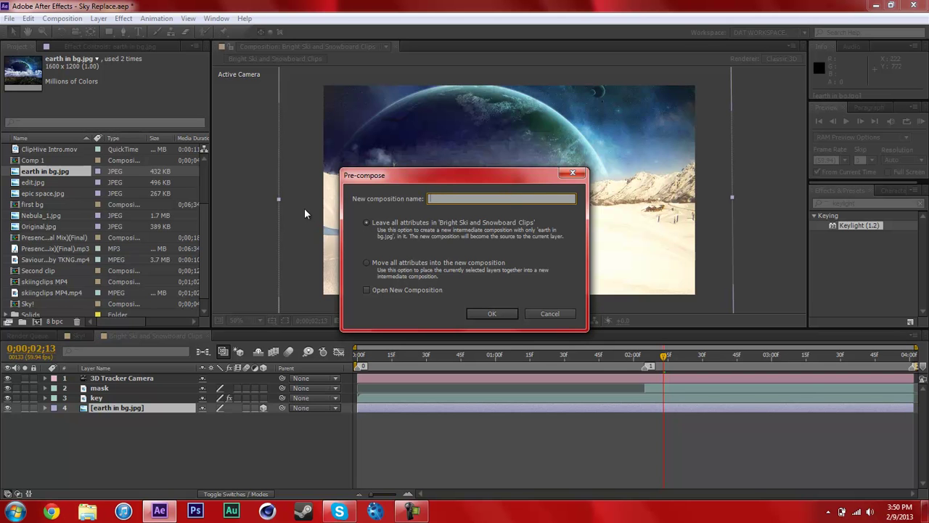
key(Return)
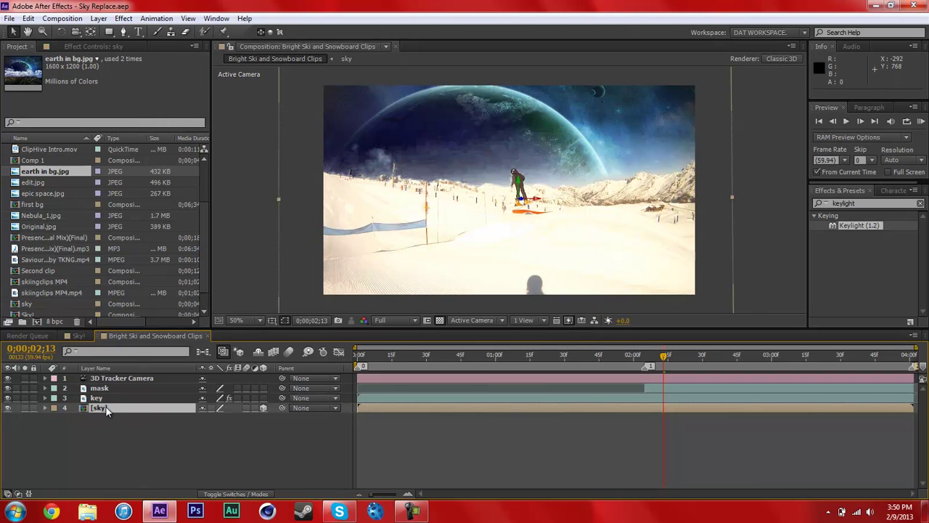
Inside sky, try adding Nebula_1.jpg, then delete it and go back to the ski comp.
double_click(100, 408)
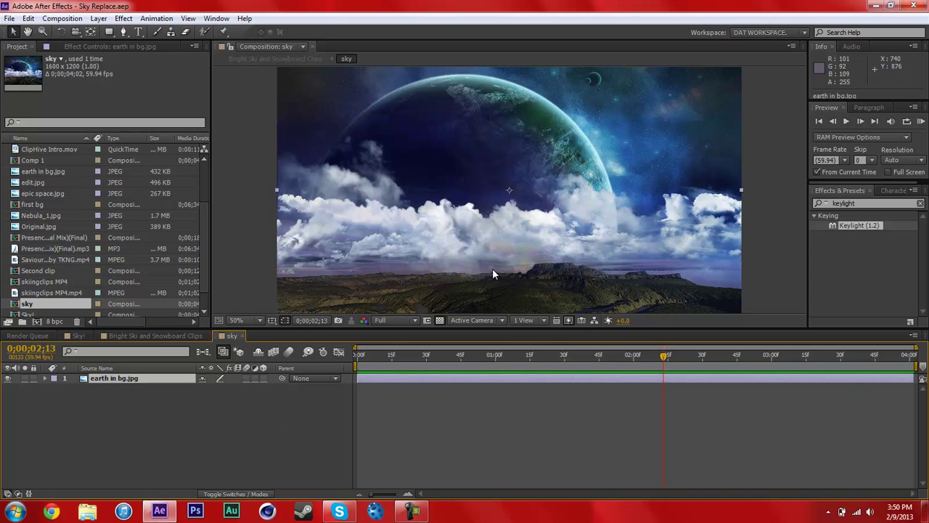
drag(36, 218, 123, 378)
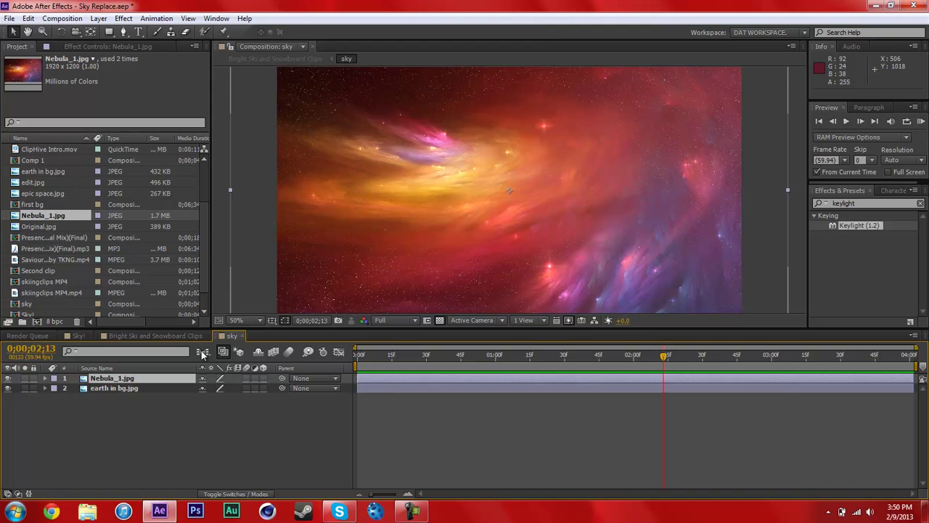
click(172, 334)
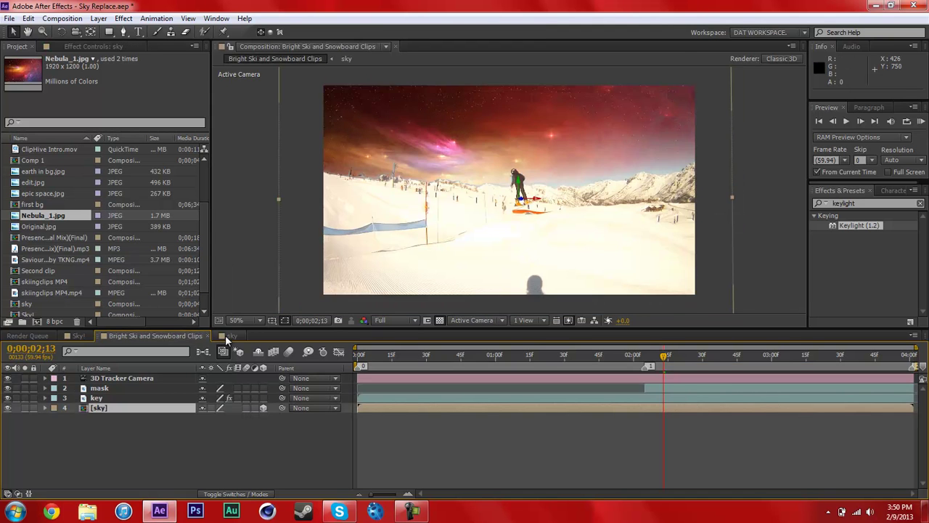
click(225, 335)
key(Delete)
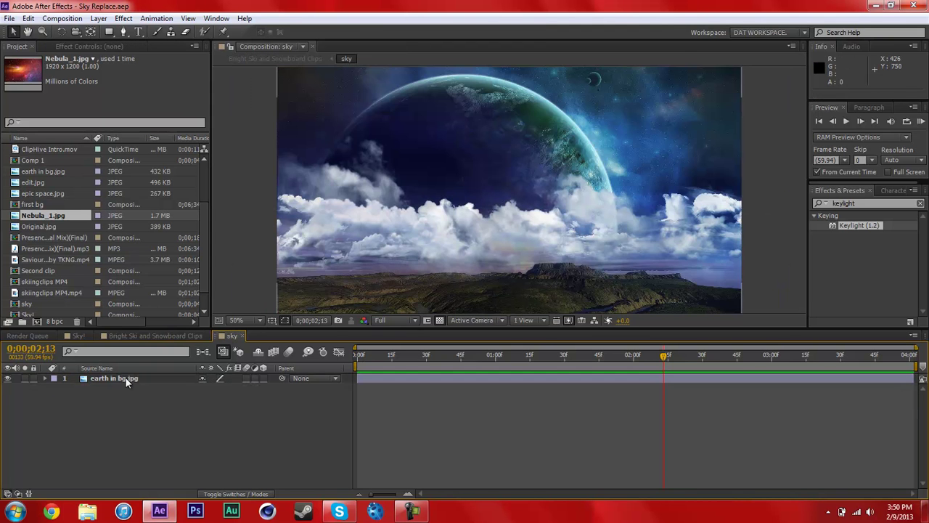
click(161, 336)
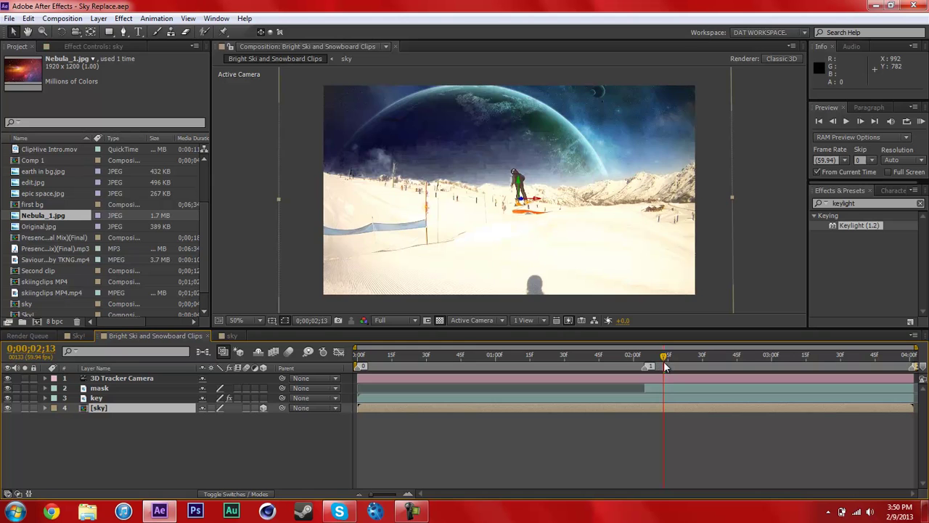
Zoom out, enlarge the sky layer, and shift it left to cover the frame at 0;00;02;05.
drag(665, 356, 844, 380)
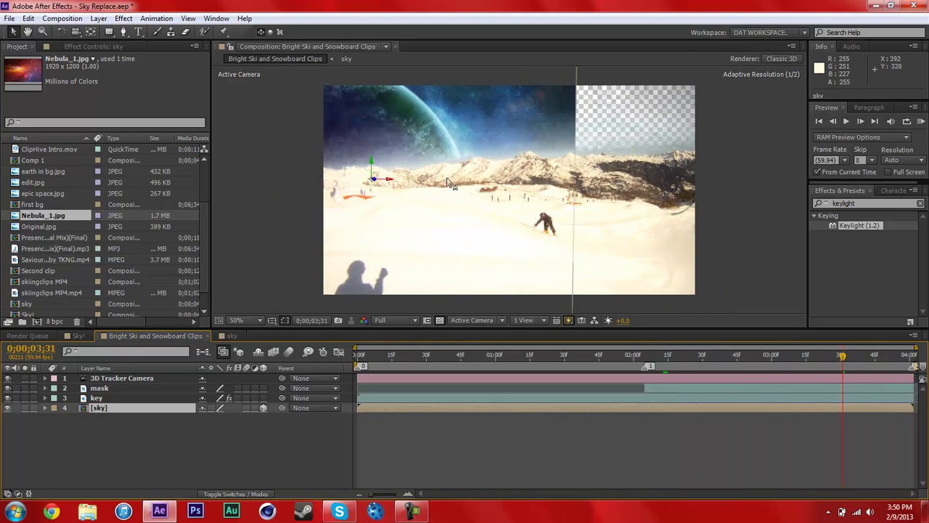
drag(530, 187, 374, 165)
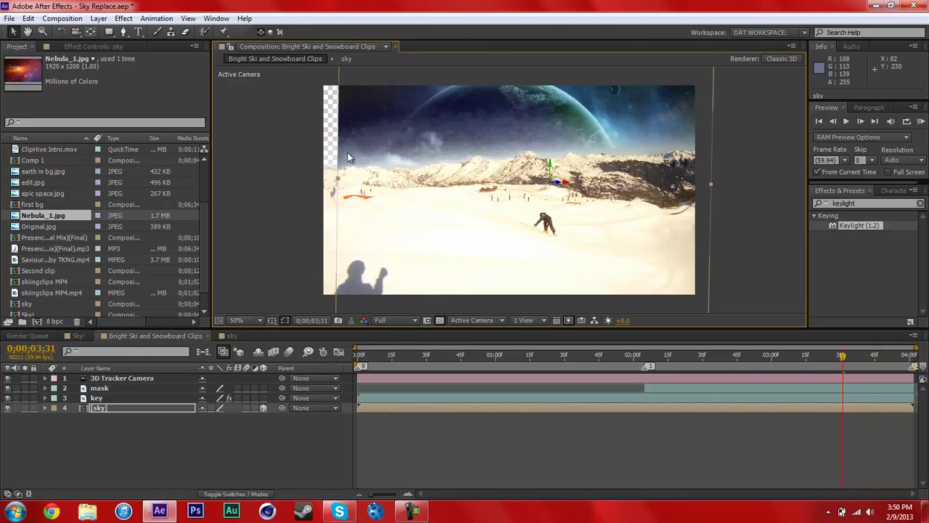
key(comma)
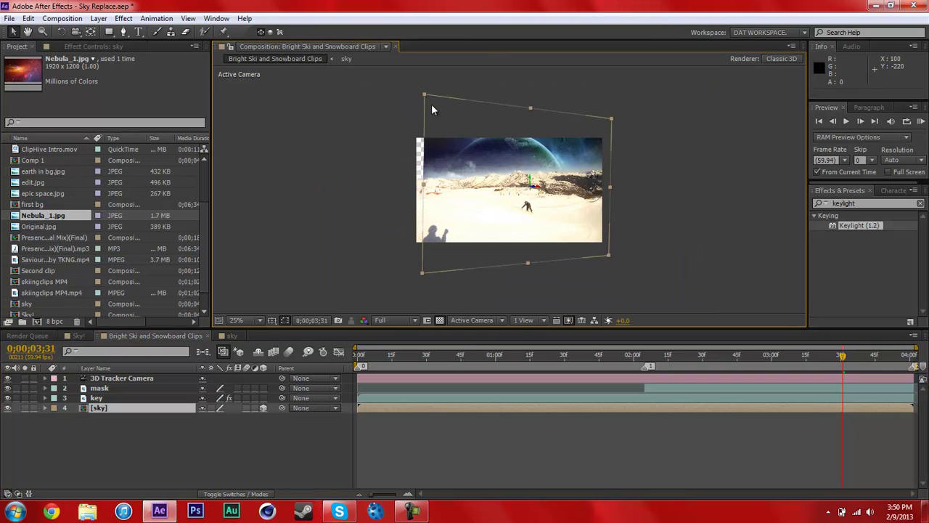
drag(426, 94, 369, 88)
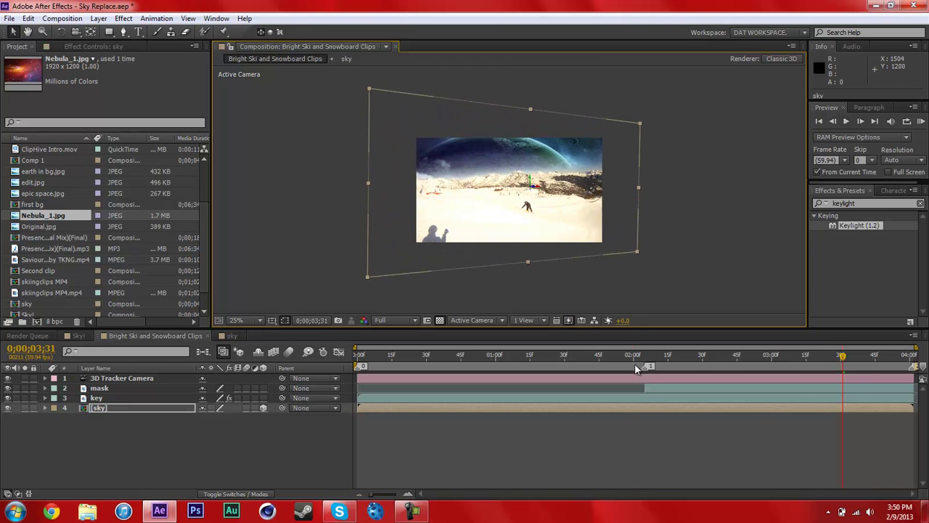
click(649, 356)
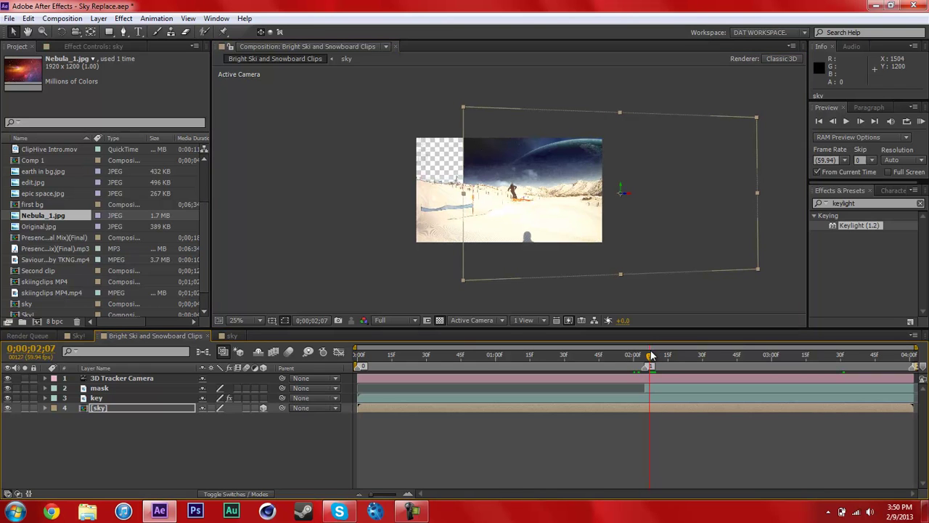
key(Page_Up)
key(Page_Up)
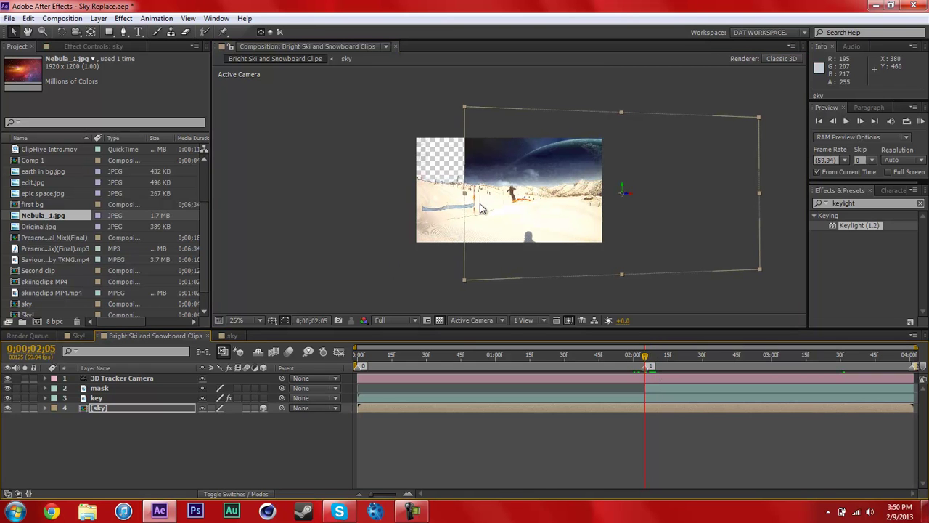
drag(625, 195, 416, 200)
drag(610, 199, 589, 201)
mouse_move(646, 361)
mouse_down()
mouse_move(913, 360)
mouse_move(645, 359)
mouse_up()
Fit the viewer and adjust the key layer's Keylight Screen Balance and Screen Gain.
click(255, 321)
click(262, 109)
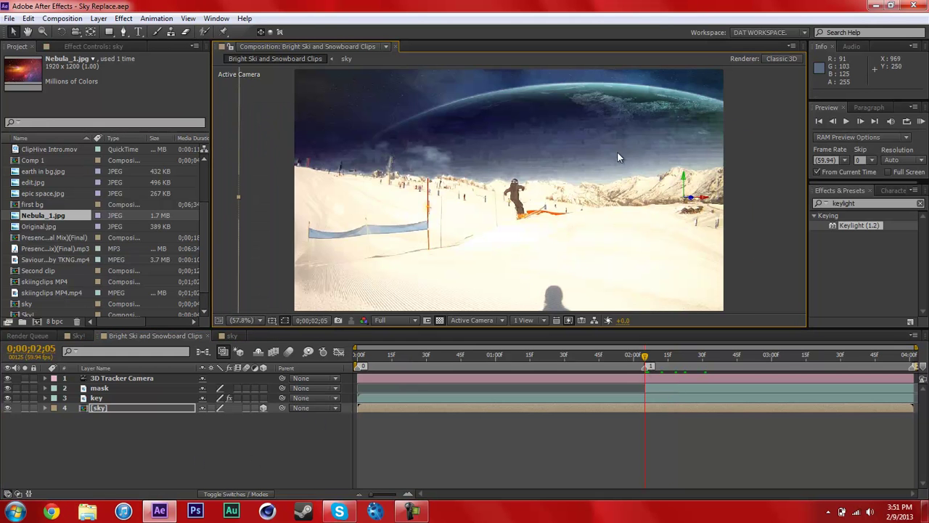
click(101, 398)
click(116, 47)
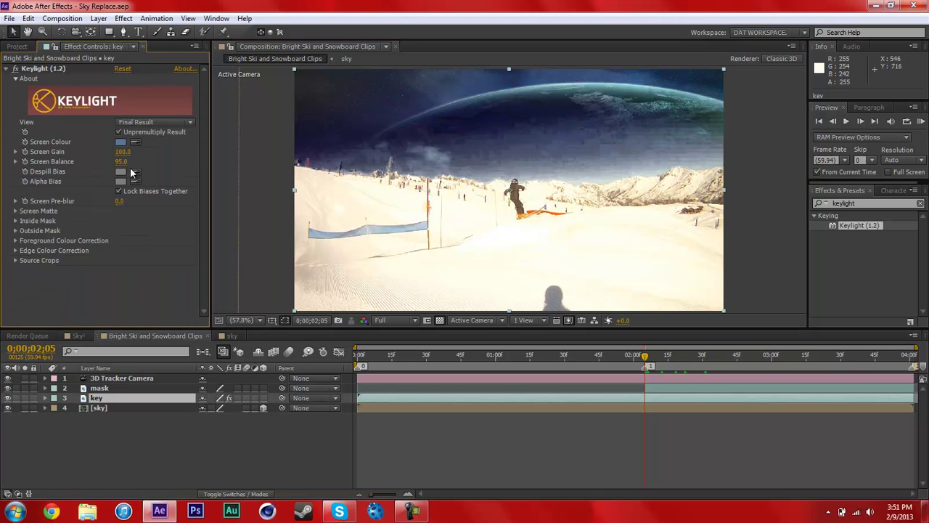
click(196, 162)
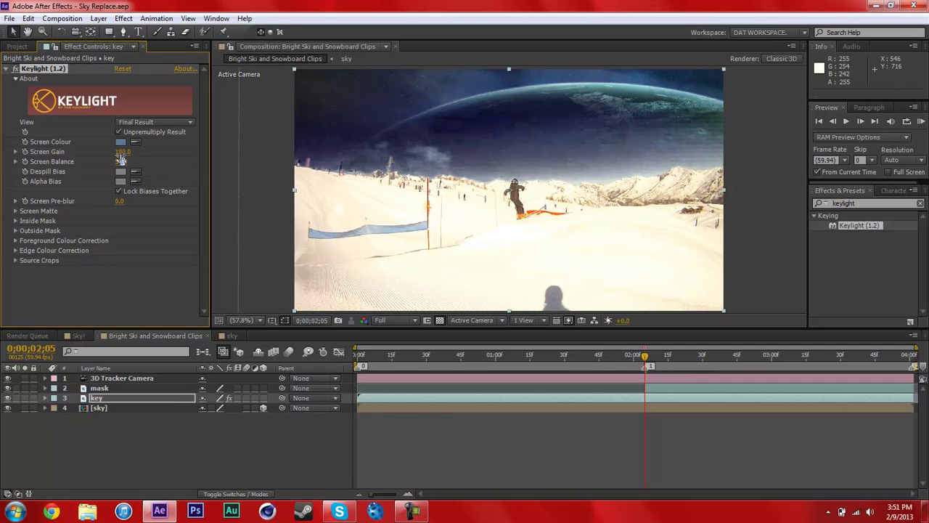
drag(122, 153, 454, 135)
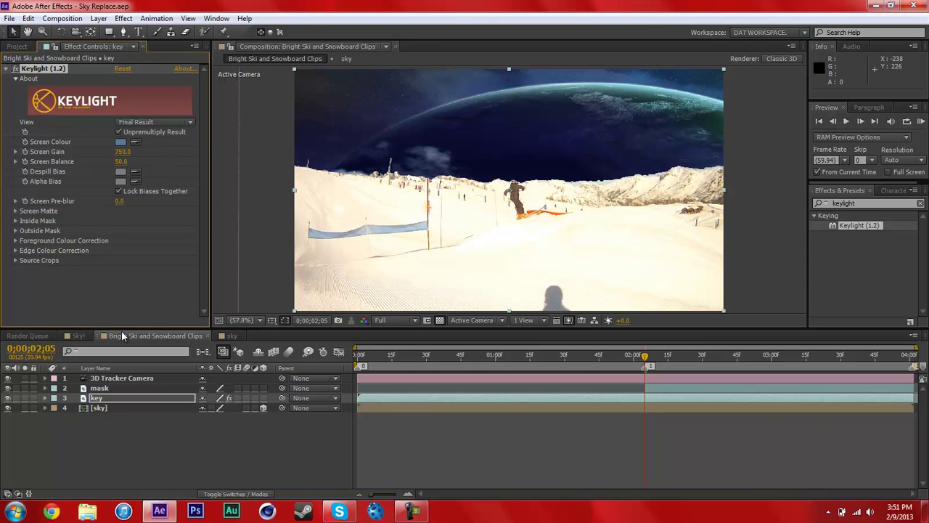
Check the Keyed layer's Keylight values in the Sky! comp for reference.
click(80, 335)
click(102, 402)
scroll(146, 295, down, 3)
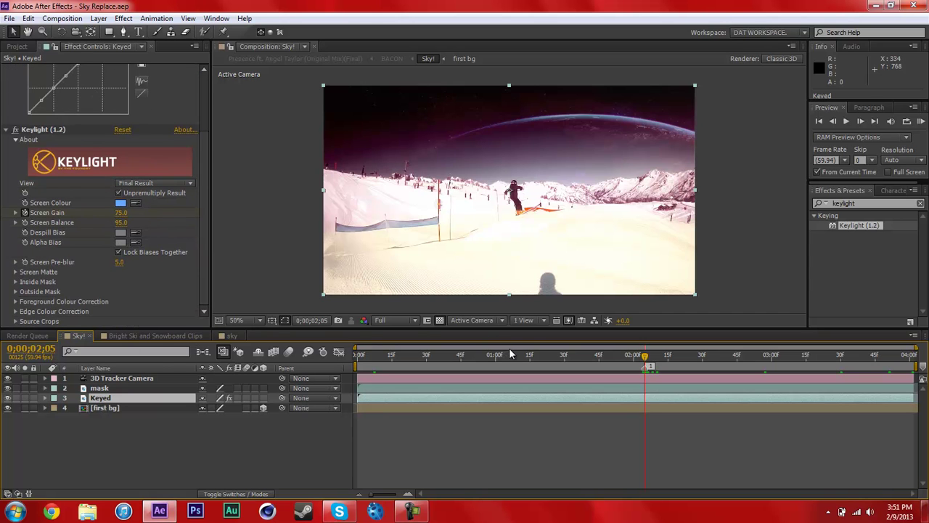
click(160, 335)
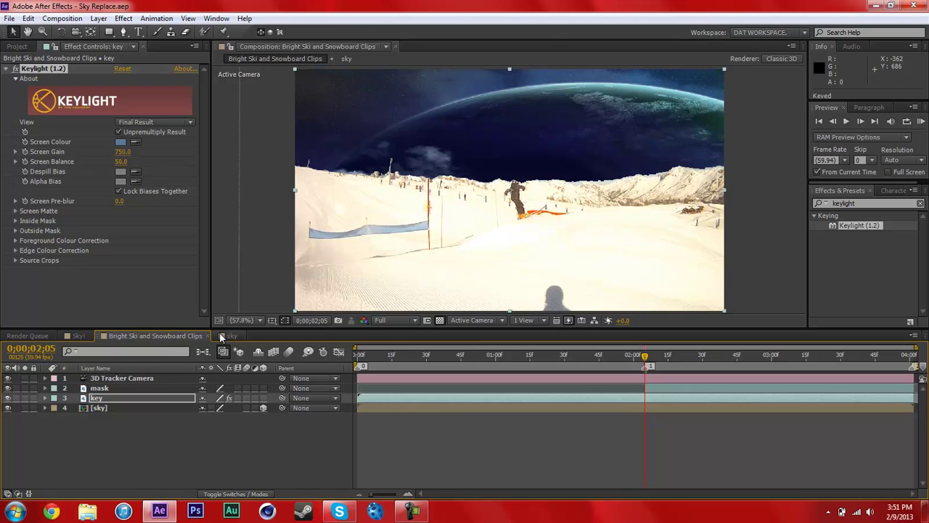
click(227, 336)
click(162, 333)
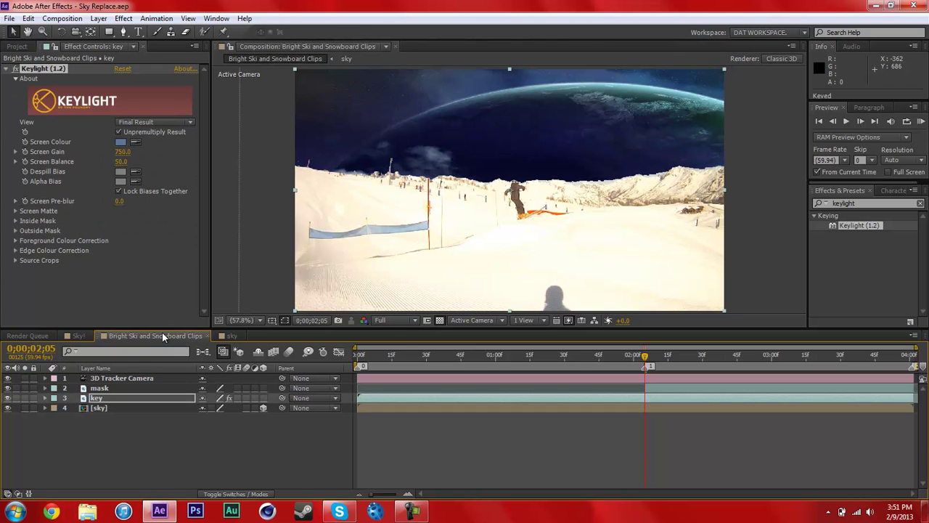
Enter Screen Balance 95 and Screen Gain 75 on the key layer's Keylight.
click(122, 161)
text(95)
key(Return)
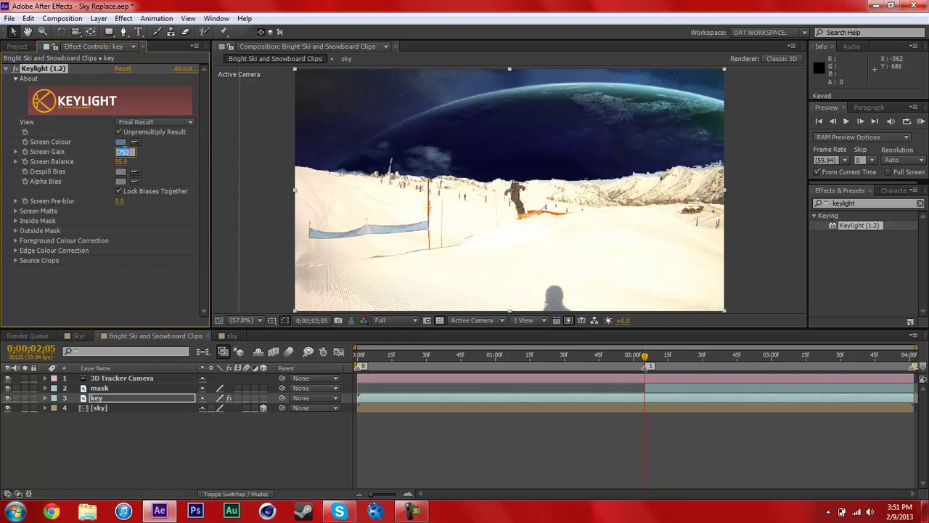
click(125, 151)
text(75)
key(Return)
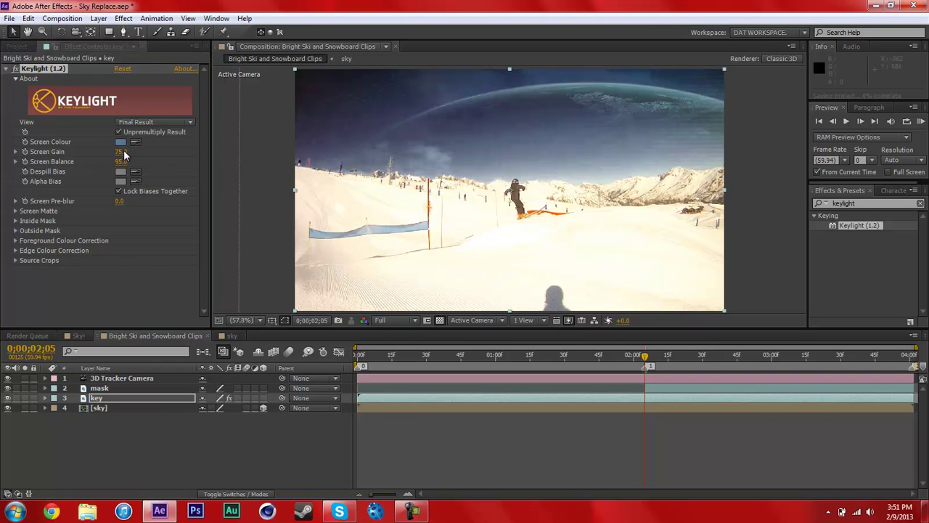
Inspect the Blue channel of the Keyed layer's Curves in the Sky! comp.
click(76, 337)
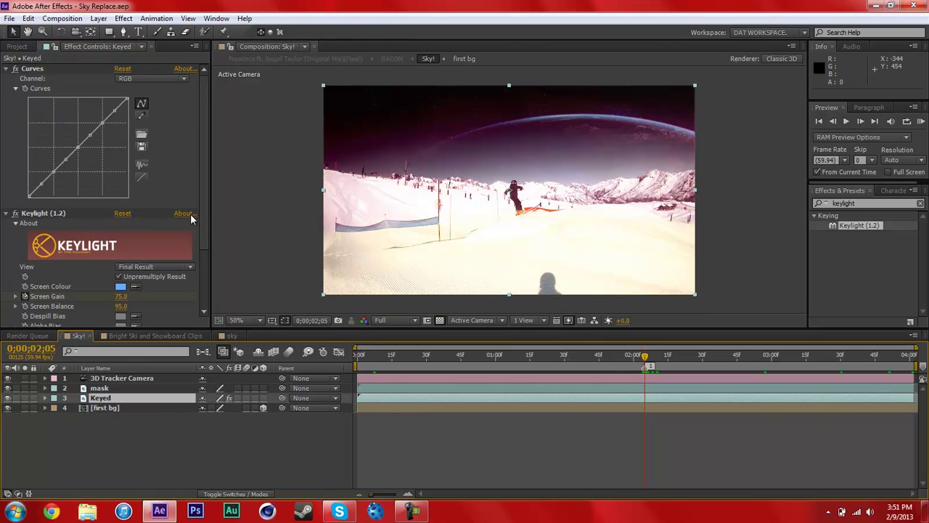
click(188, 111)
click(154, 79)
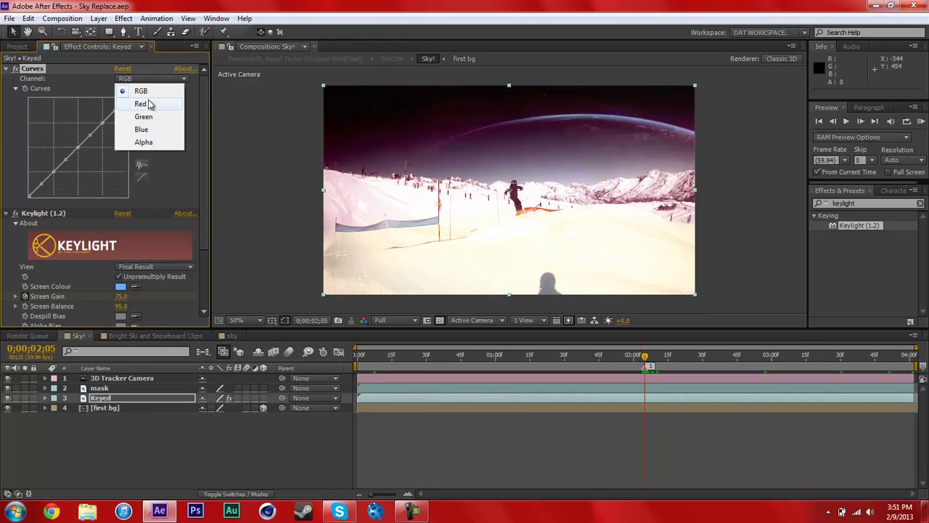
click(145, 128)
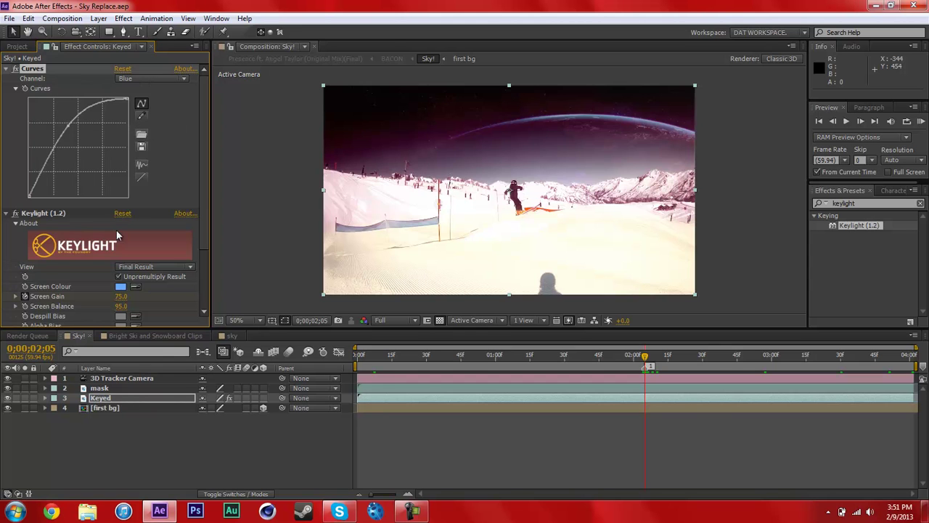
click(192, 336)
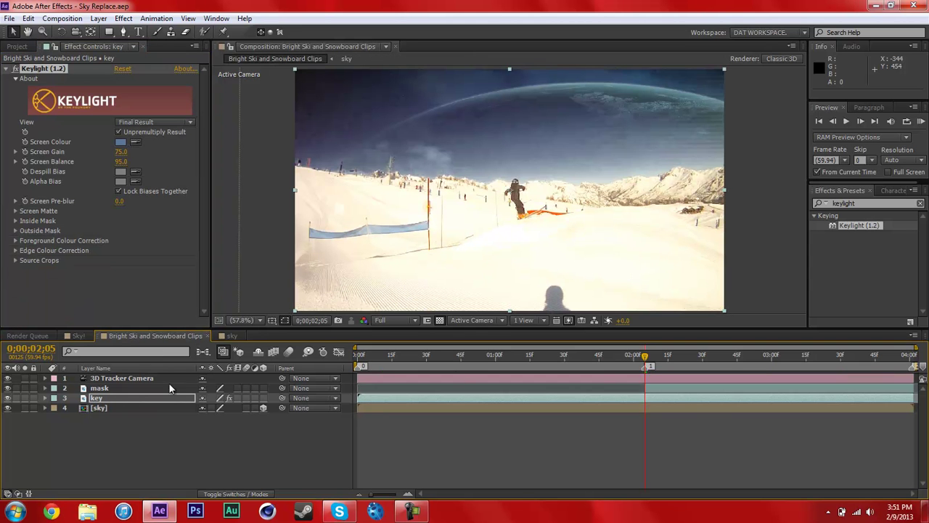
Search Effects & Presets for 'curves' and apply Curves above Keylight on the key layer.
double_click(869, 204)
key(BackSpace)
text(blue)
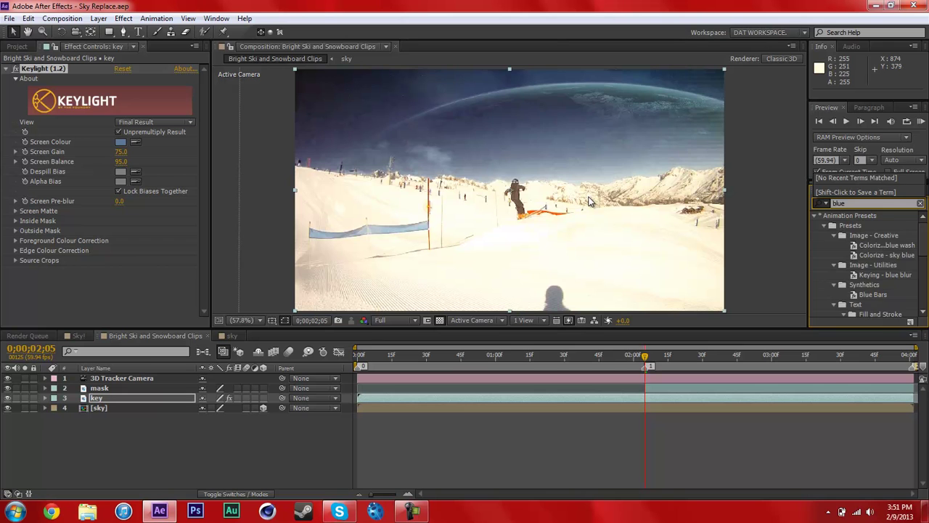
key(BackSpace)
key(BackSpace)
key(BackSpace)
text(curves)
drag(850, 285, 63, 71)
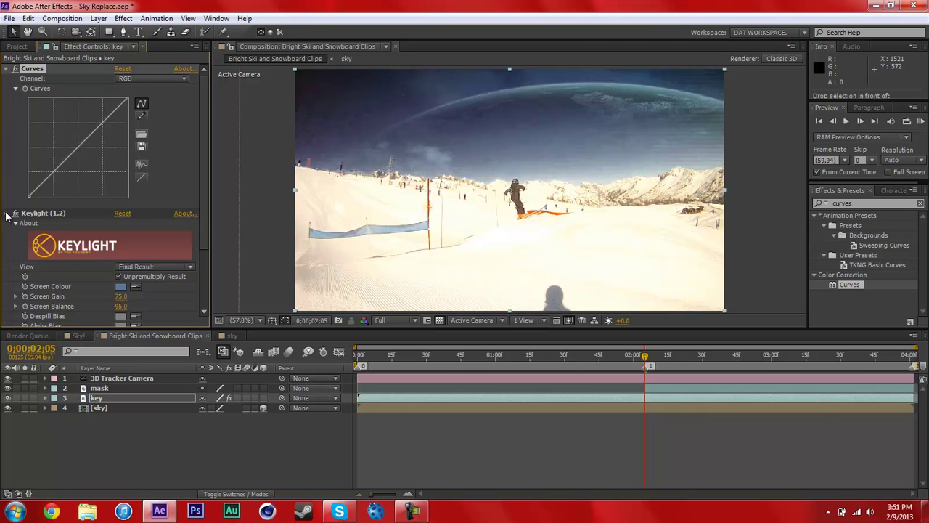
Switch Curves to the Blue channel and experiment with curve bends, undoing each.
click(7, 213)
click(153, 77)
click(145, 129)
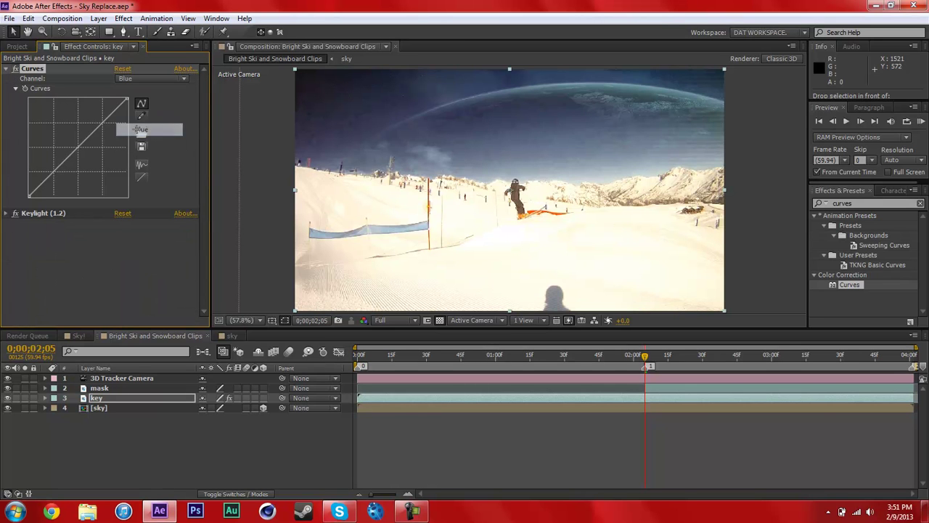
click(80, 149)
mouse_move(80, 150)
mouse_down()
mouse_move(51, 136)
mouse_move(63, 145)
mouse_move(76, 128)
mouse_move(68, 157)
mouse_up()
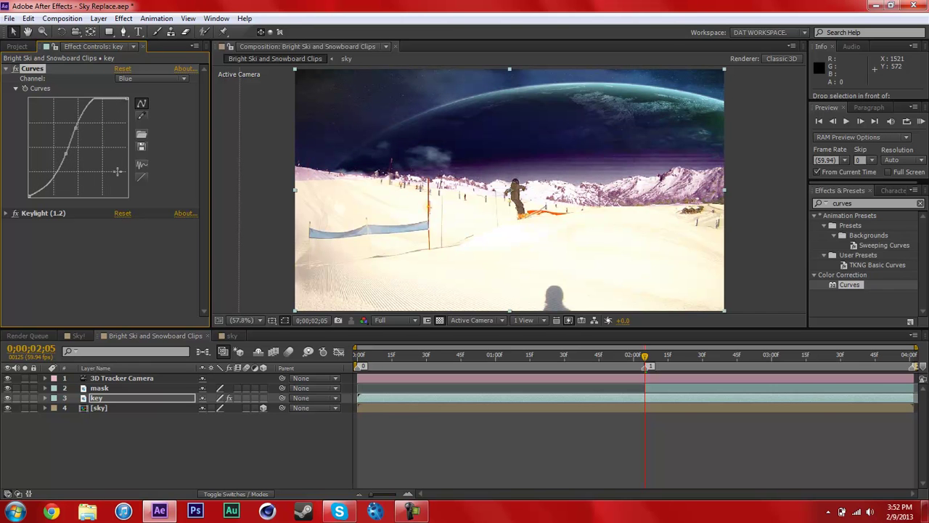
key(ctrl+z)
drag(65, 149, 71, 136)
key(ctrl+z)
Set the key layer's Keylight Screen Gain to 75 and Screen Balance to 5.
click(6, 69)
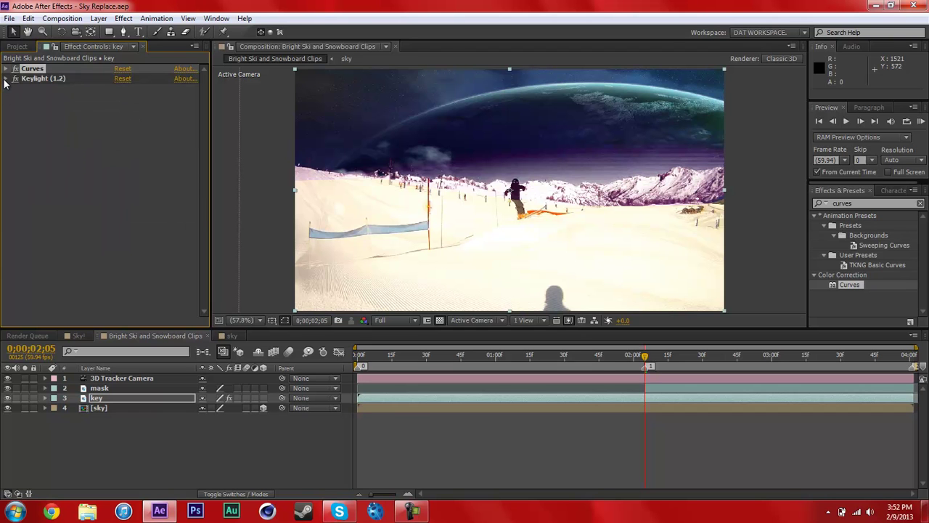
click(6, 78)
drag(121, 167, 125, 162)
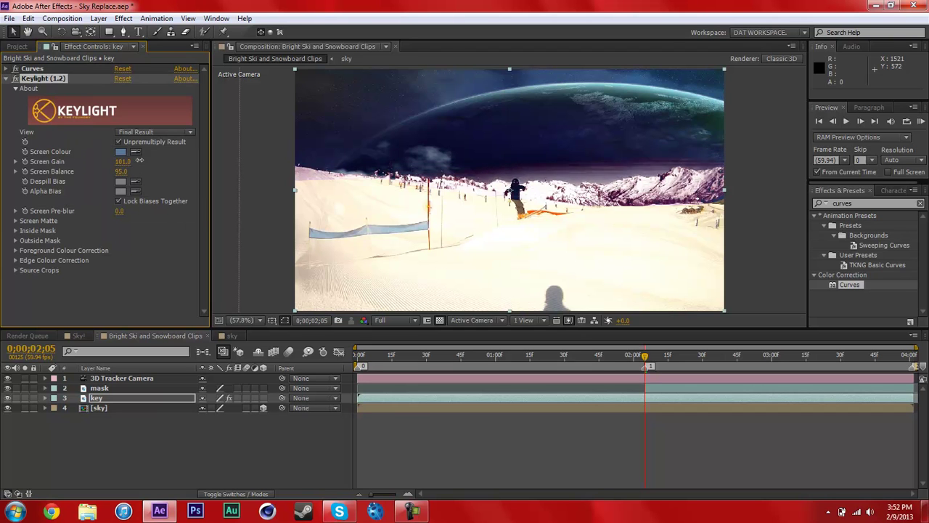
drag(143, 159, 121, 161)
click(122, 161)
text(75)
key(Return)
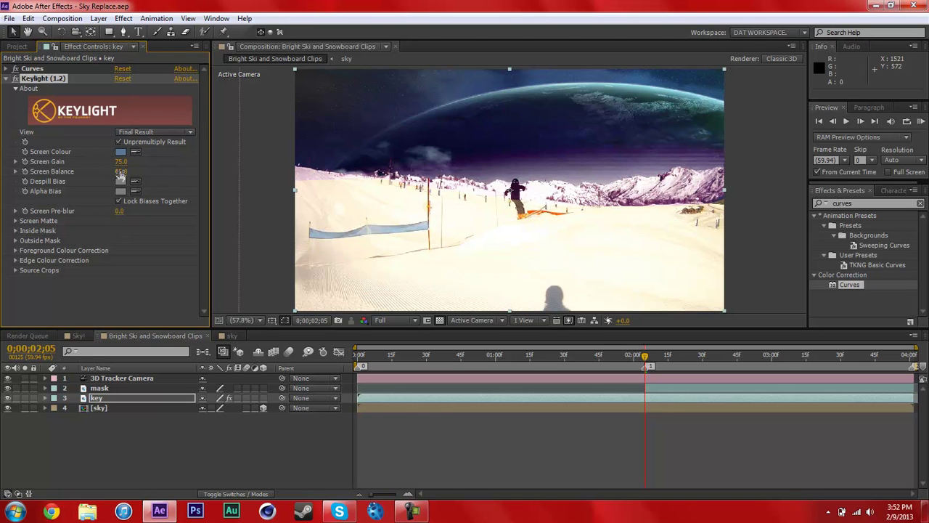
click(121, 170)
text(5)
key(Return)
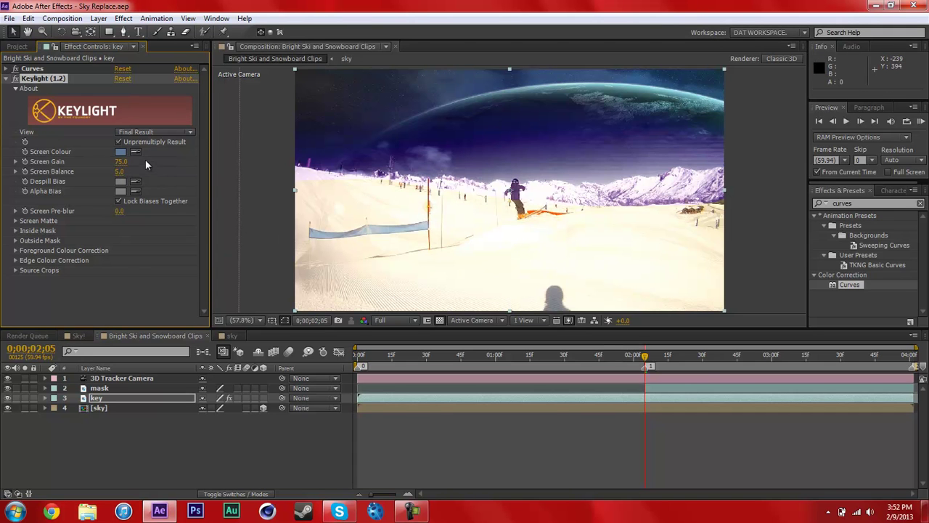
Settle Screen Pre-blur at 5 after trying 19.3, and save the project.
click(118, 210)
text(19.3)
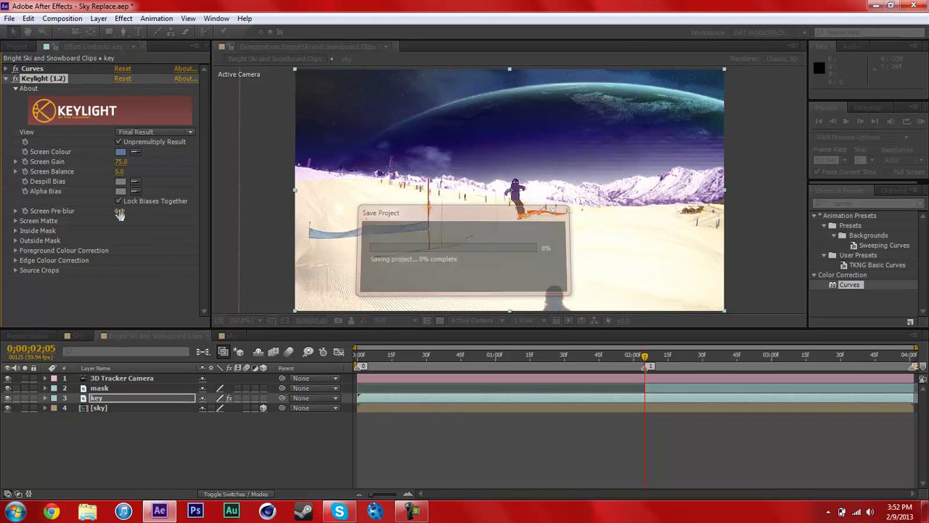
key(Return)
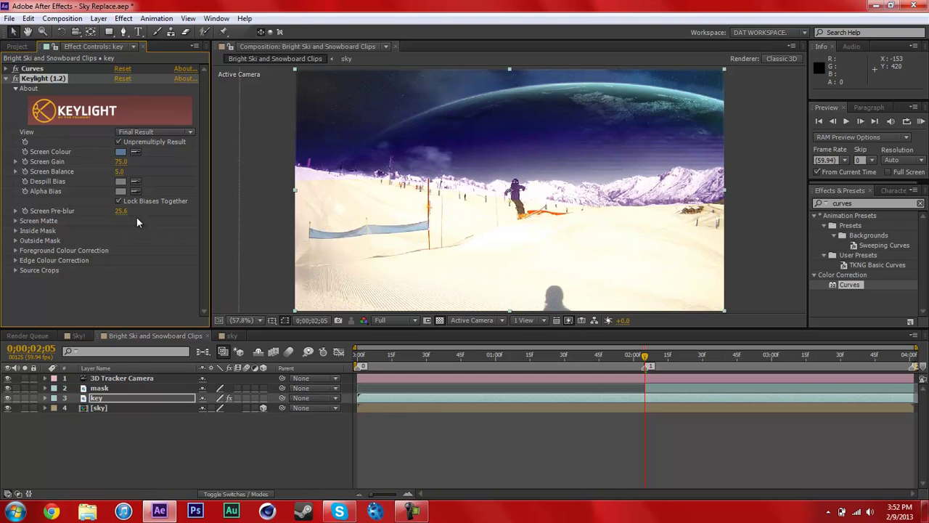
drag(122, 211, 127, 212)
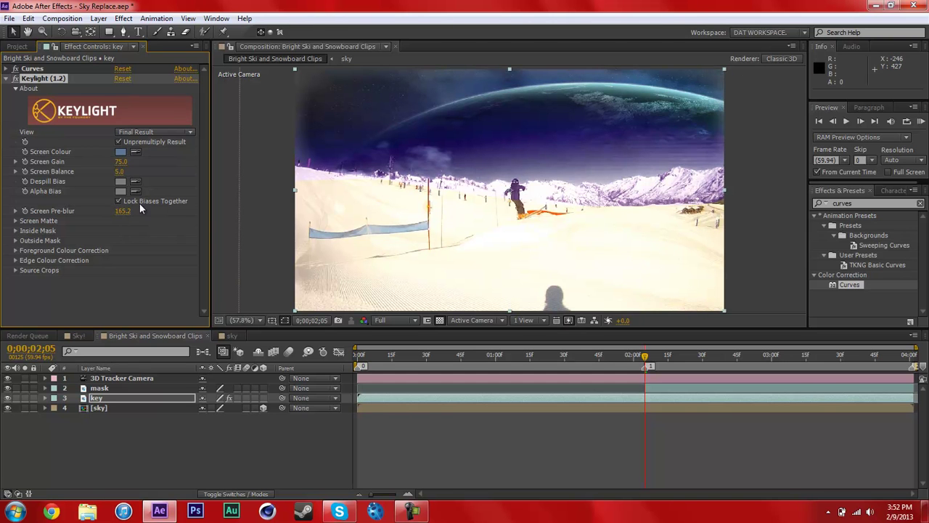
click(125, 211)
text(5)
key(Return)
key(ctrl+s)
Expand Keylight's Screen Matte, enter Screen Shrink/Grow -3, and deselect the key layer.
click(15, 221)
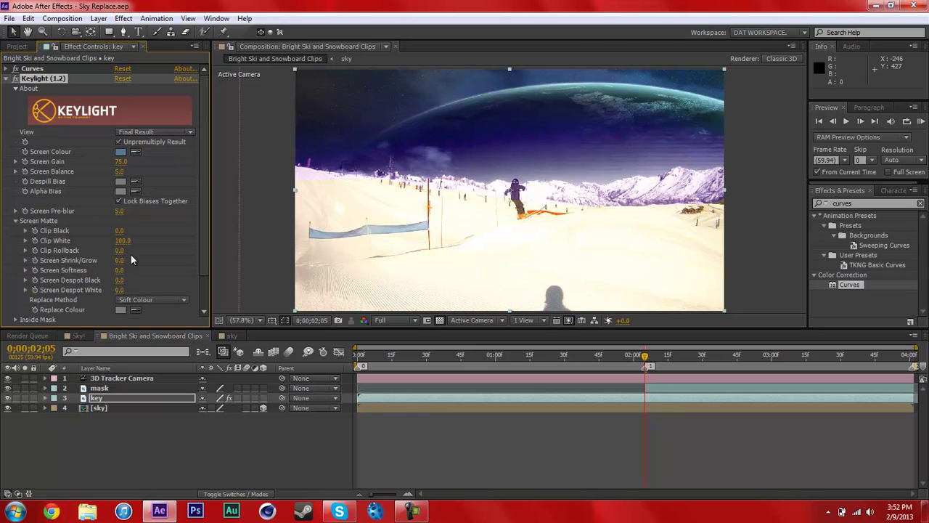
drag(119, 260, 138, 269)
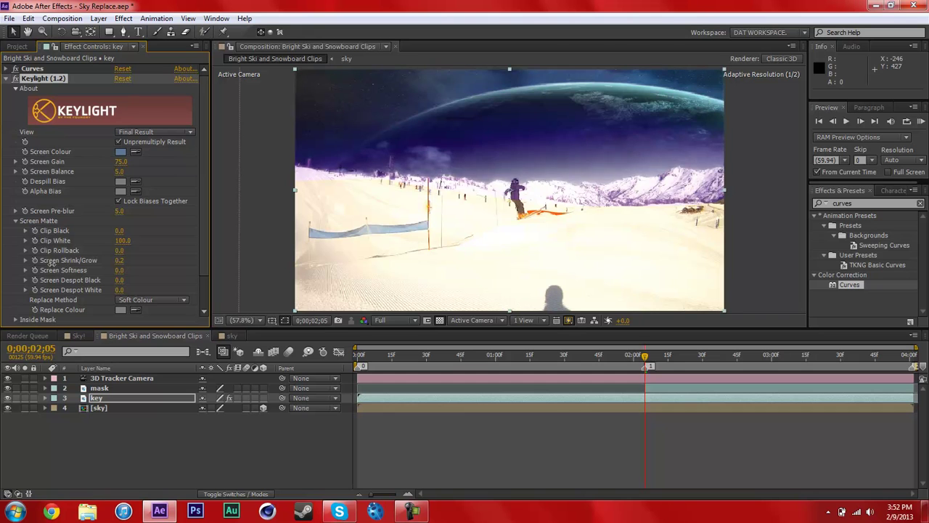
click(124, 260)
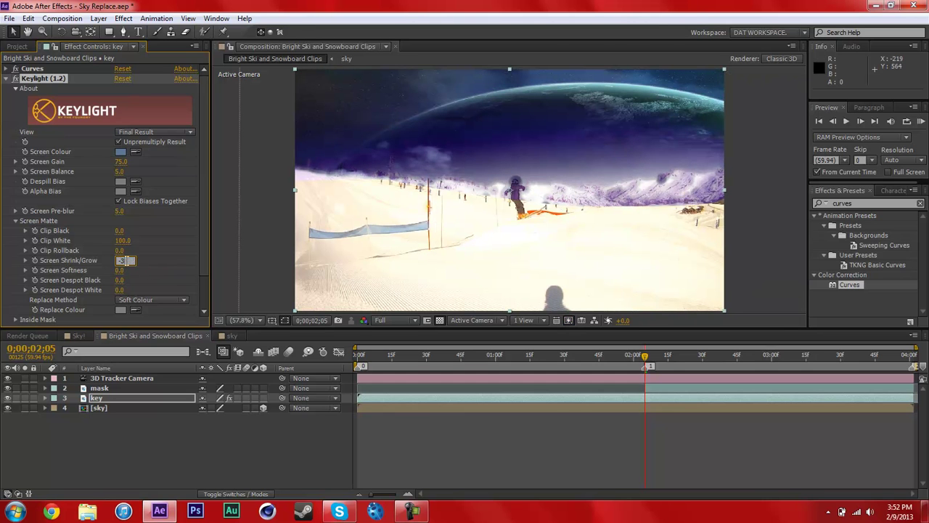
text(-3)
key(Return)
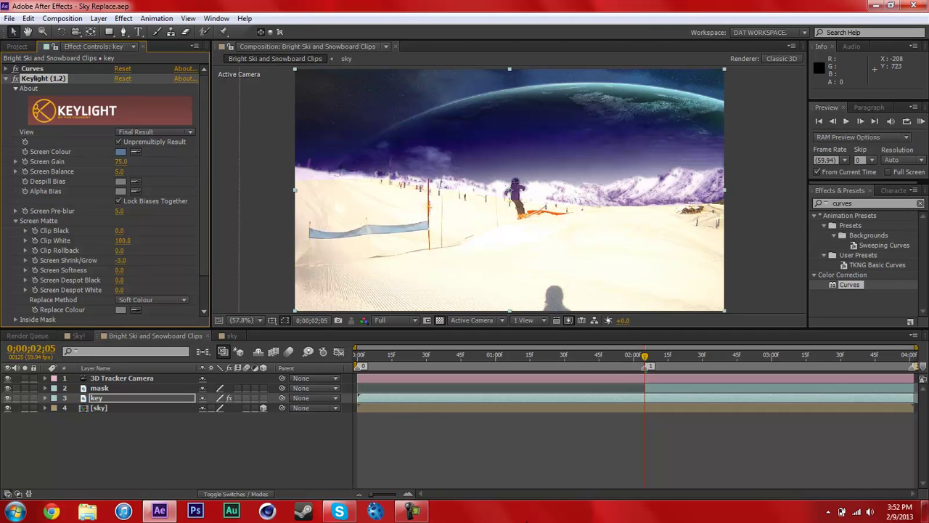
click(412, 511)
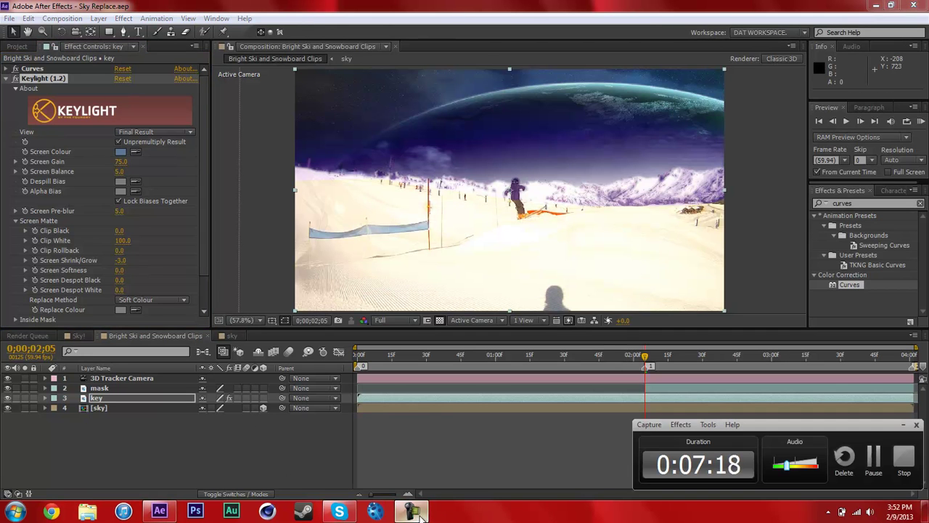
click(873, 457)
click(872, 457)
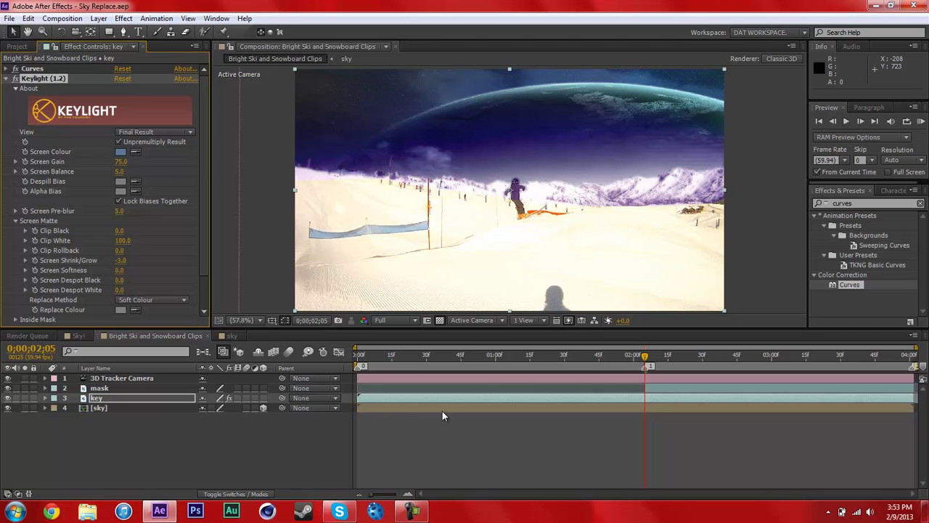
click(225, 430)
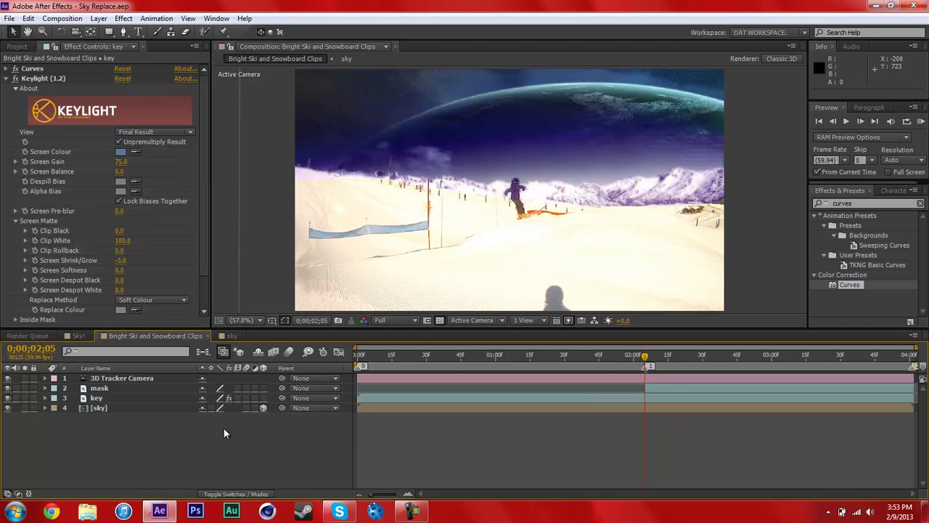
Change Keylight's Screen Colour to the pale blue A5C6E9.
click(121, 151)
click(415, 225)
mouse_move(414, 225)
mouse_down()
mouse_move(409, 197)
mouse_move(367, 201)
mouse_move(373, 214)
mouse_move(349, 233)
mouse_move(385, 214)
mouse_move(369, 194)
mouse_up()
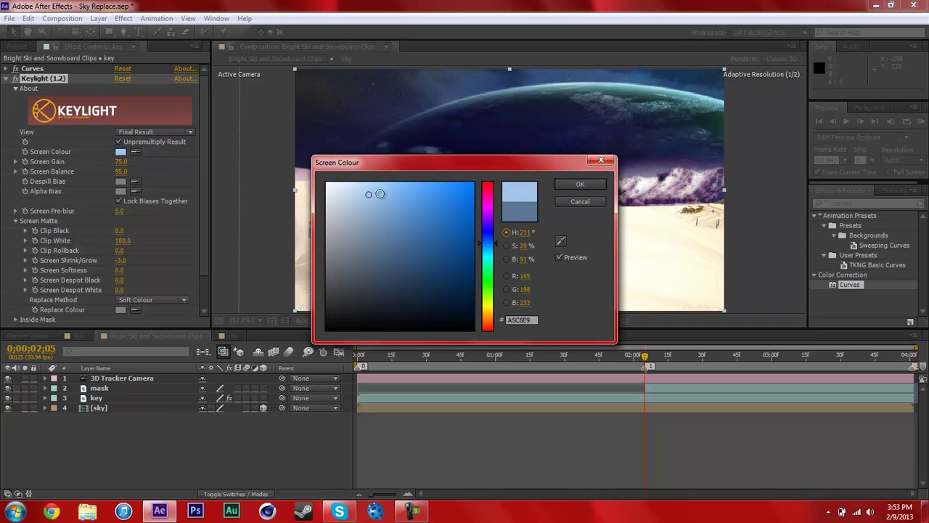
click(579, 185)
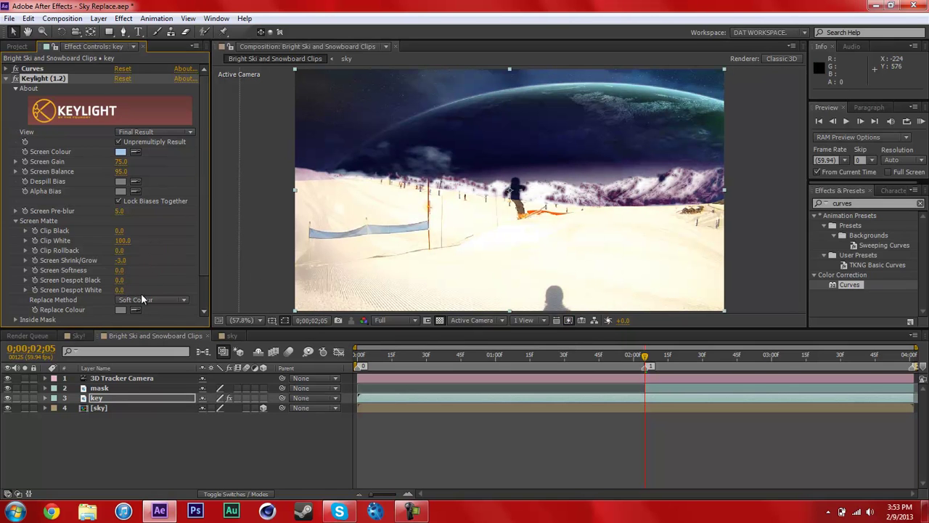
Try Screen Shrink/Grow at -5 and then 0, saving after each.
drag(120, 261, 66, 267)
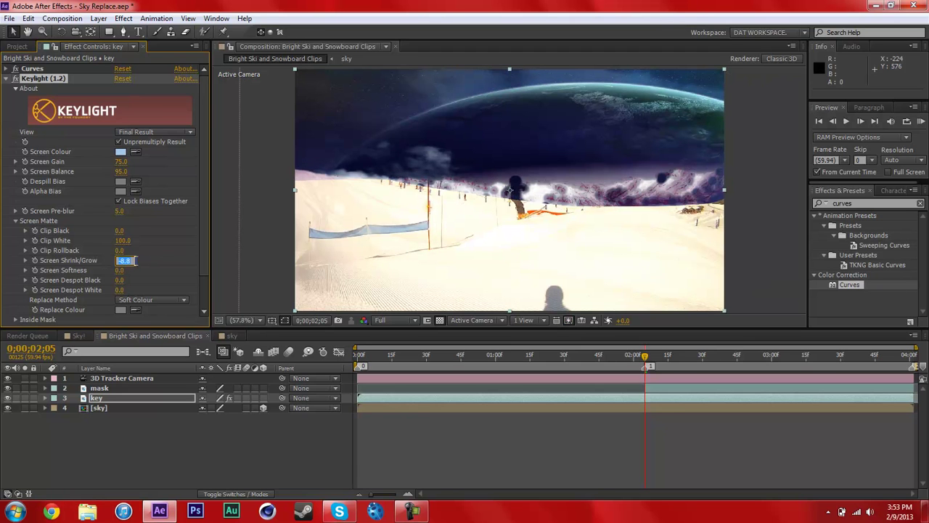
text(-5)
key(Return)
key(ctrl+s)
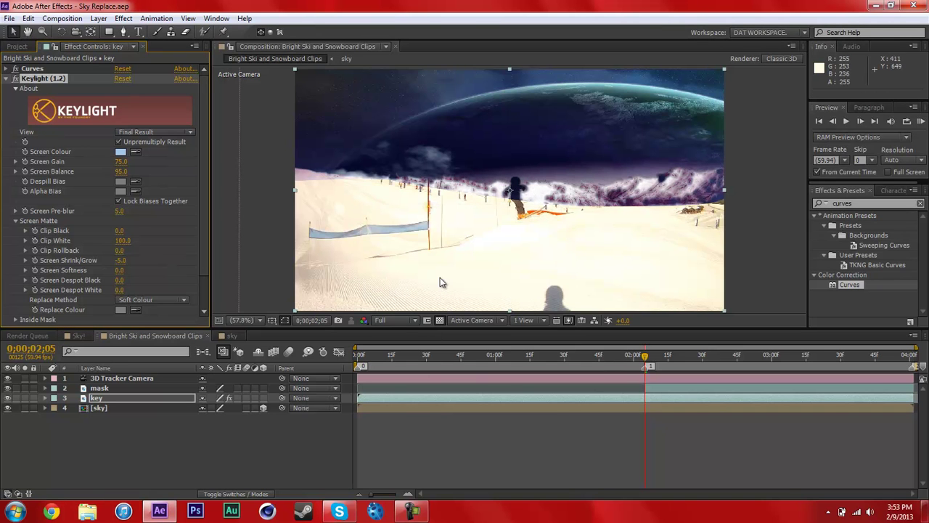
click(121, 261)
text(0)
key(Return)
key(ctrl+s)
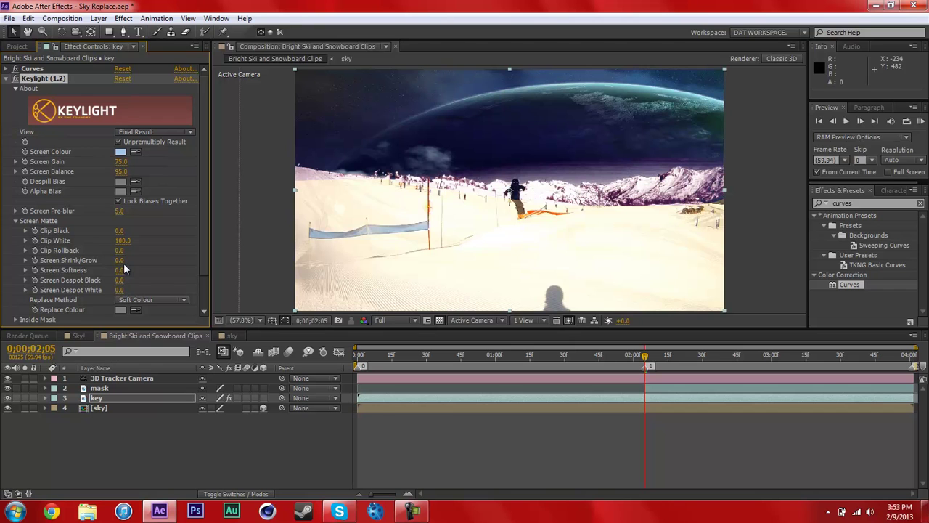
Settle Screen Shrink/Grow at -1 after trying -3, save, and check frames before the marker.
click(121, 261)
text(-3)
key(Return)
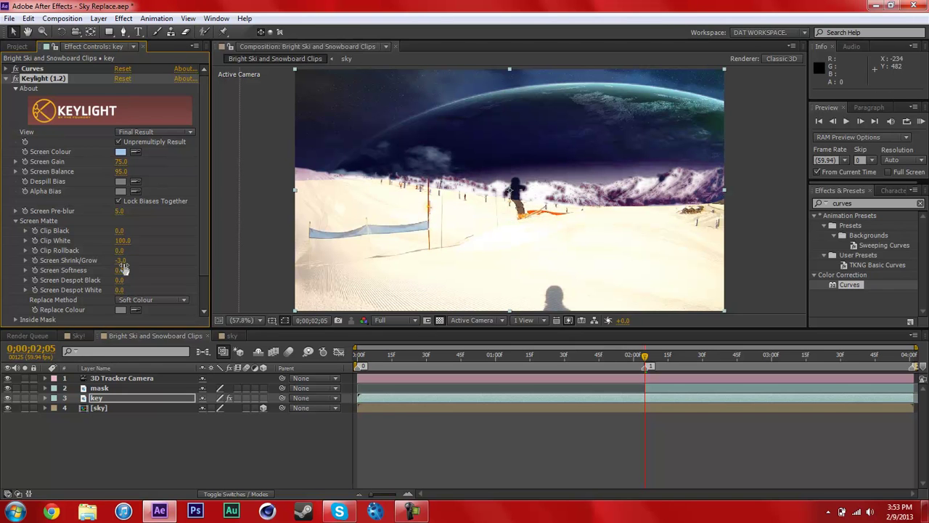
key(ctrl+s)
click(119, 264)
text(-1)
key(Return)
key(ctrl+s)
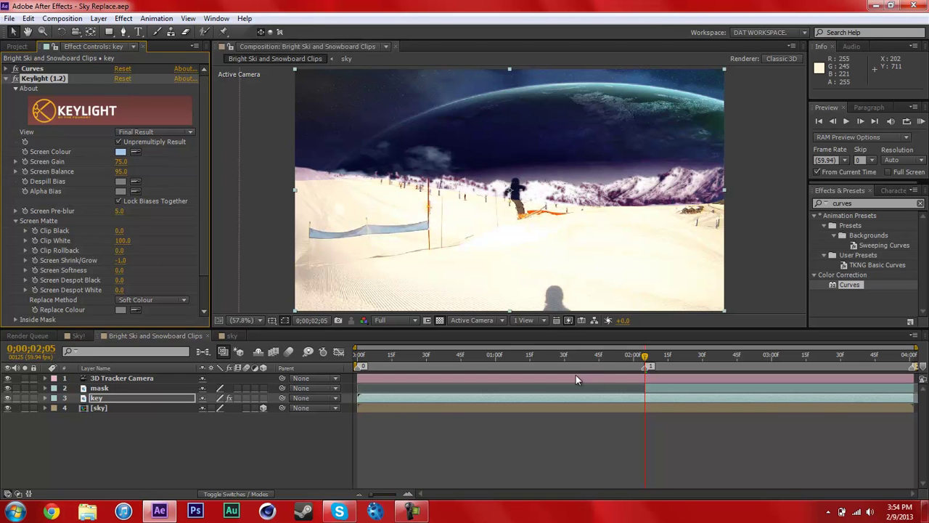
drag(573, 356, 644, 376)
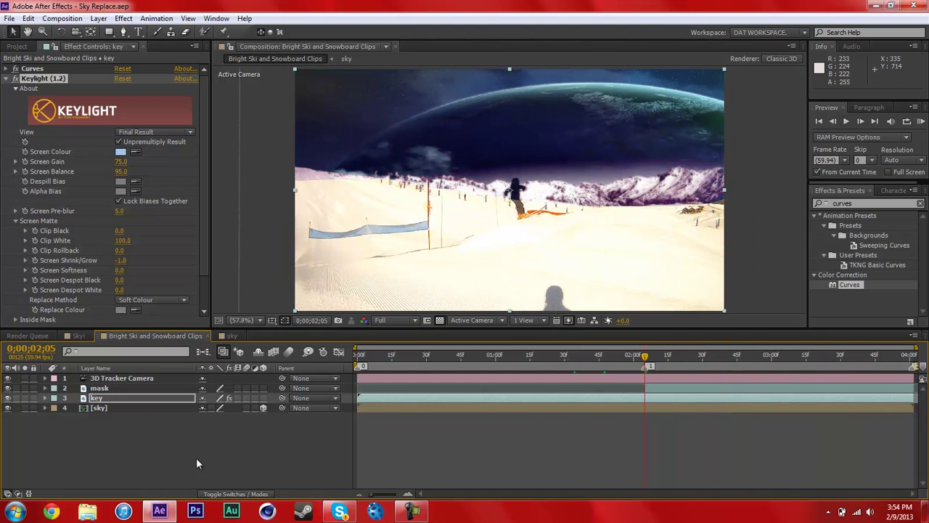
Keyframe Screen Gain 75 at the marker and 0 one frame earlier, then preview the sky appearing.
click(71, 398)
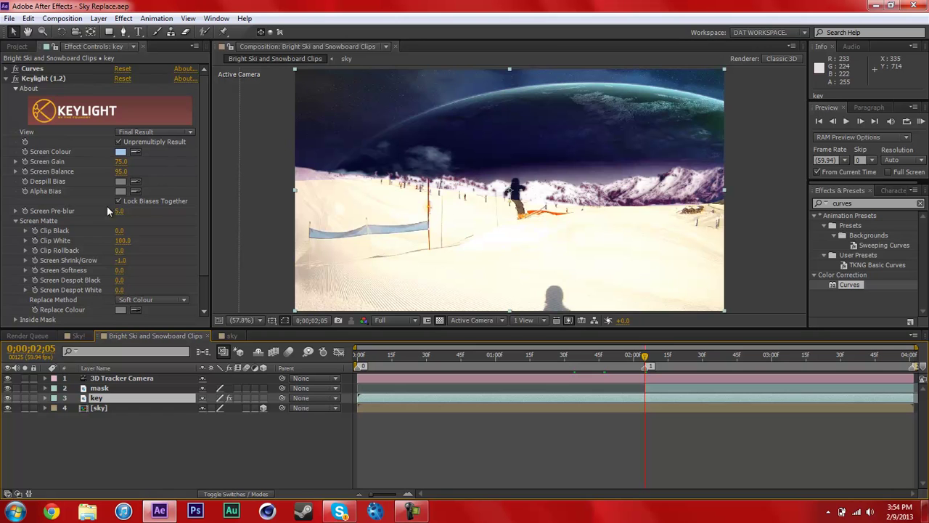
click(25, 161)
key(u)
key(Page_Up)
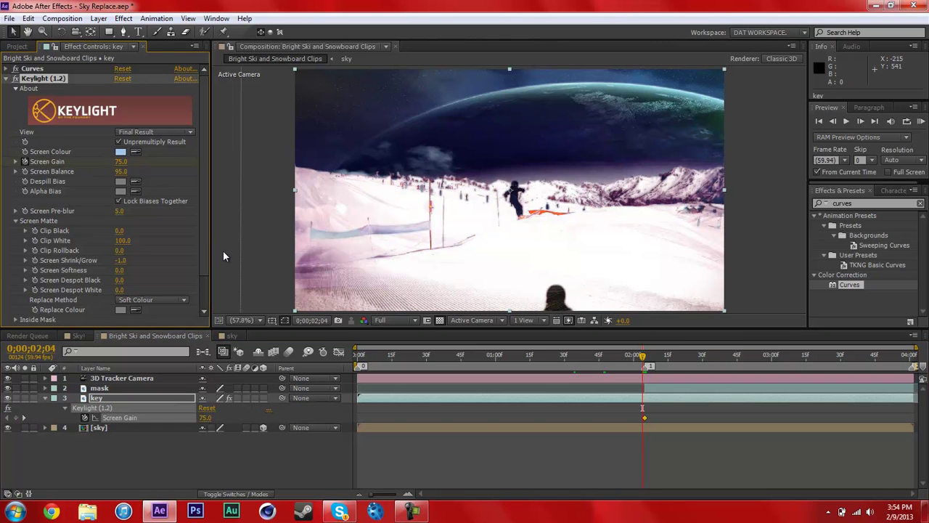
click(121, 161)
text(0)
key(Return)
key(ctrl+s)
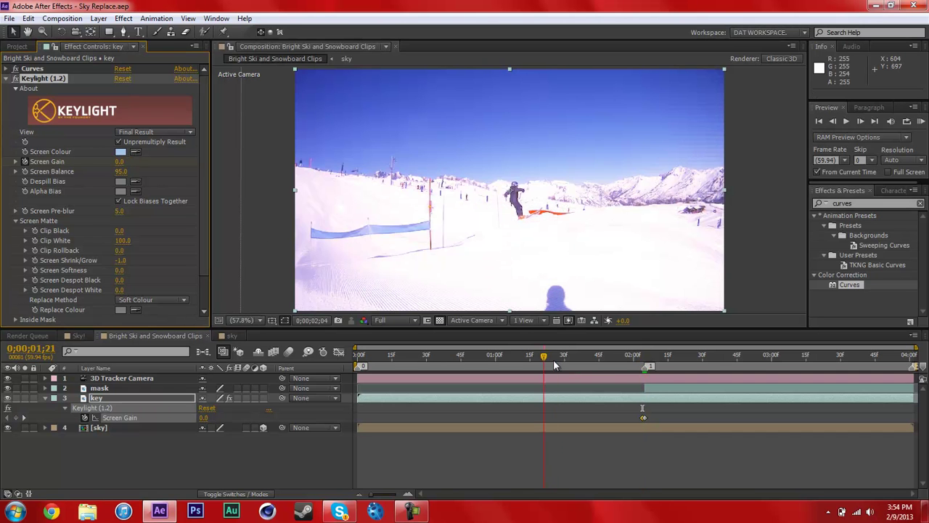
click(557, 361)
drag(557, 366, 915, 323)
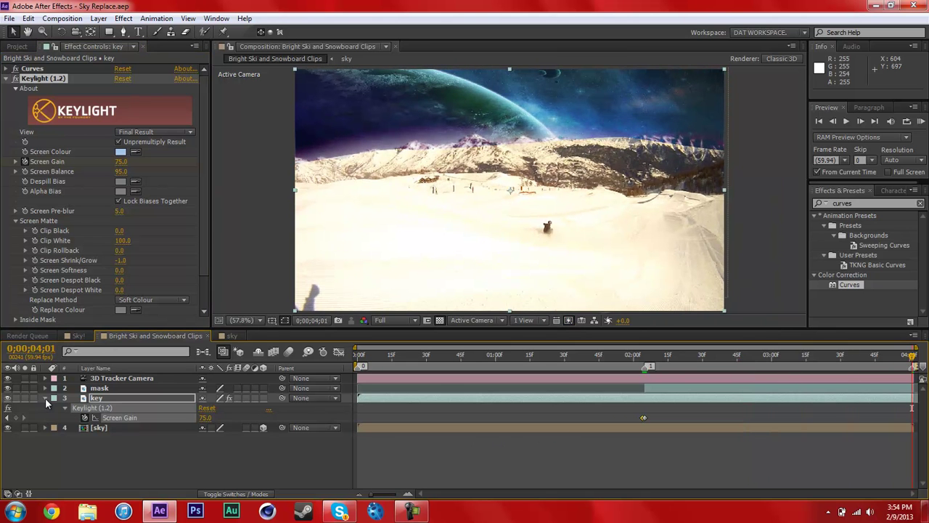
Pre-compose the four selected ski layers into 'tracked sky' and return to the marker frame.
click(45, 398)
click(116, 378)
shift+click(117, 407)
right_click(117, 407)
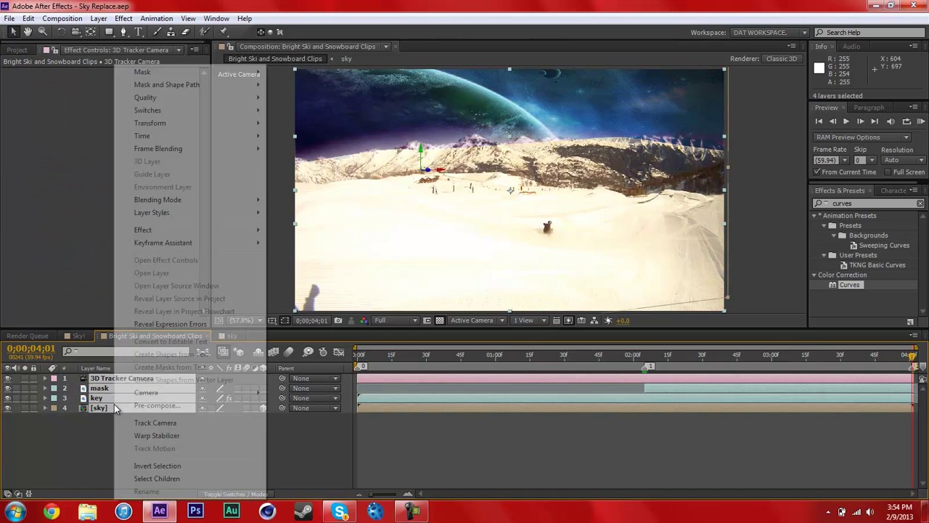
click(165, 406)
text(tracked sky)
key(Return)
drag(393, 357, 645, 354)
Add a new adjustment layer and name it 'burst'.
right_click(234, 395)
mouse_move(259, 274)
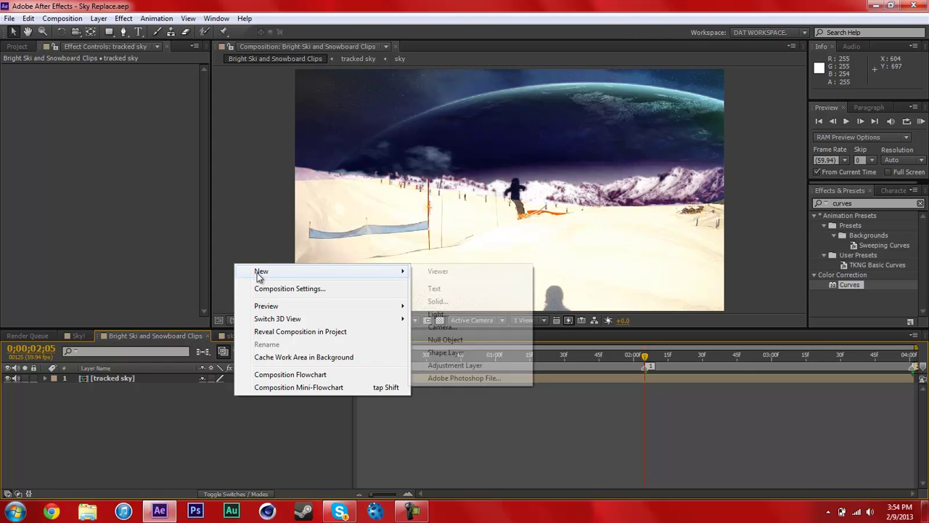
click(484, 365)
key(Return)
text(curst)
key(Return)
key(Return)
text(burst)
key(Return)
key(ctrl+5)
Apply CC Light Burst 2.5 to the burst layer with Ray Length 15.
text(cc)
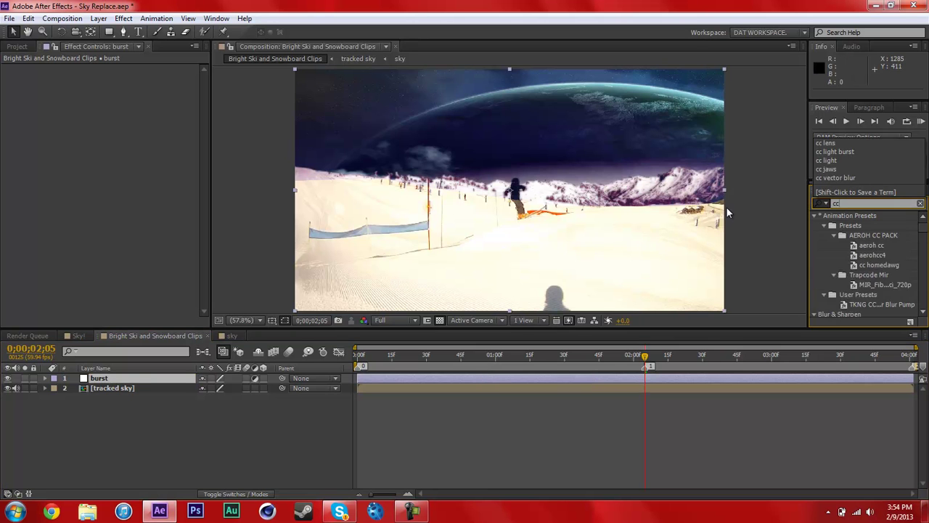
text( light burst)
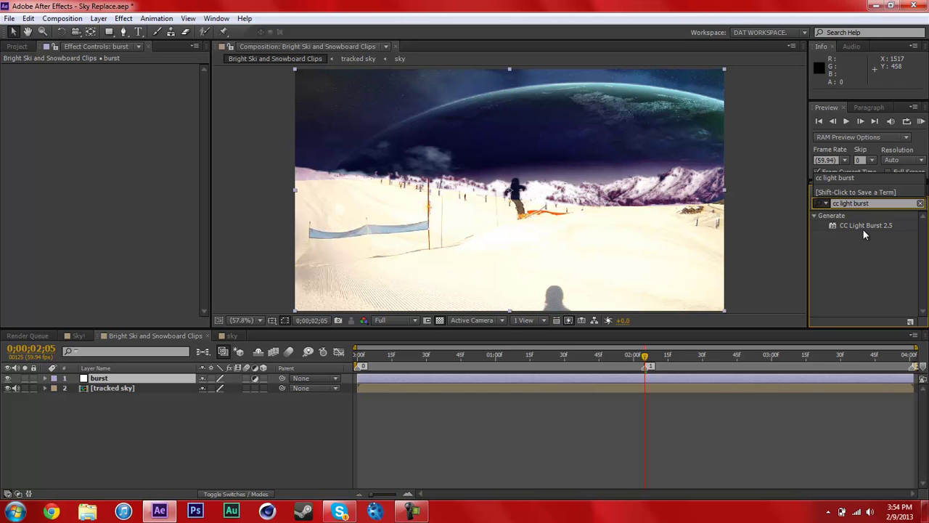
drag(863, 225, 722, 379)
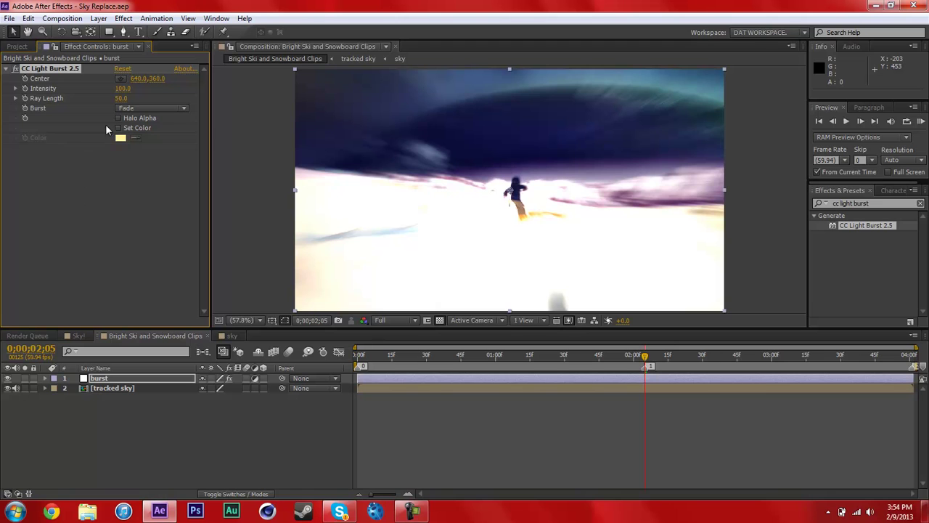
click(122, 99)
text(15)
key(Return)
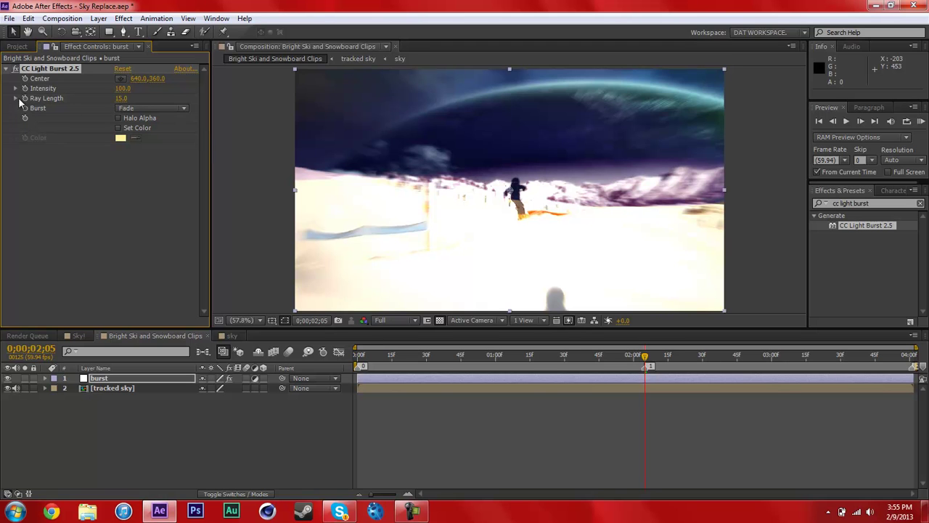
Add a Transform effect to burst with Scale 115 and a Scale keyframe.
key(u)
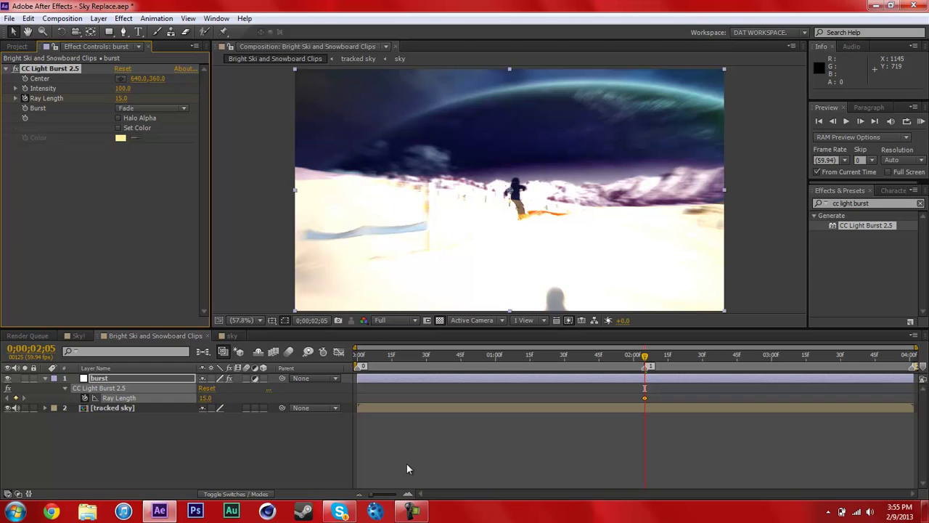
click(882, 204)
text(transform)
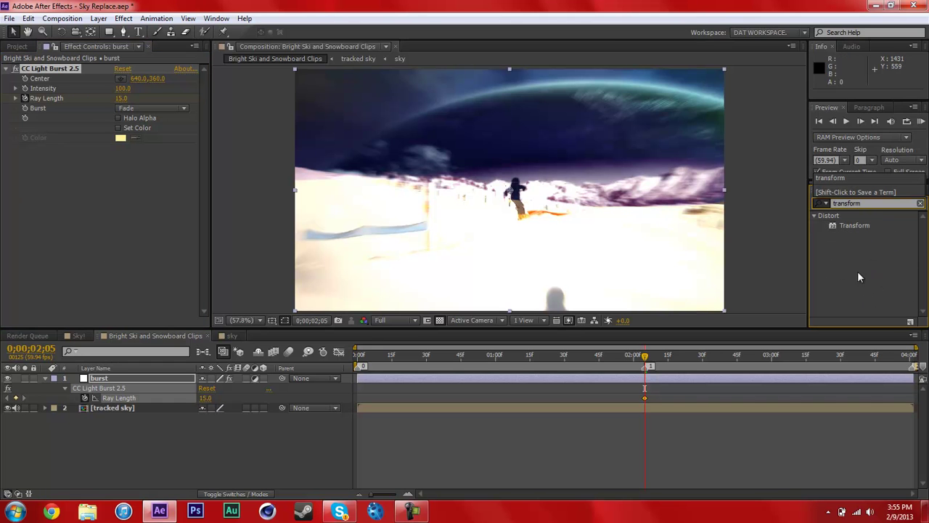
drag(855, 225, 124, 222)
click(123, 187)
key(Return)
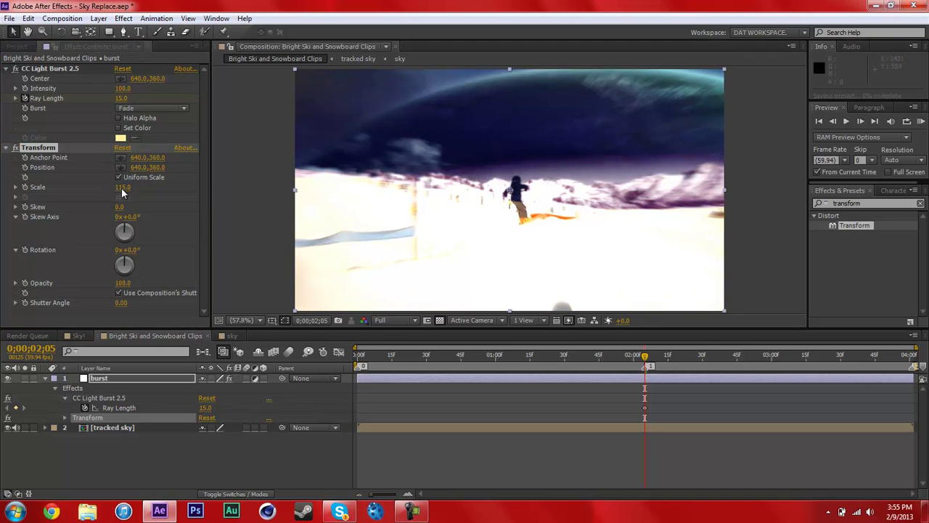
click(25, 187)
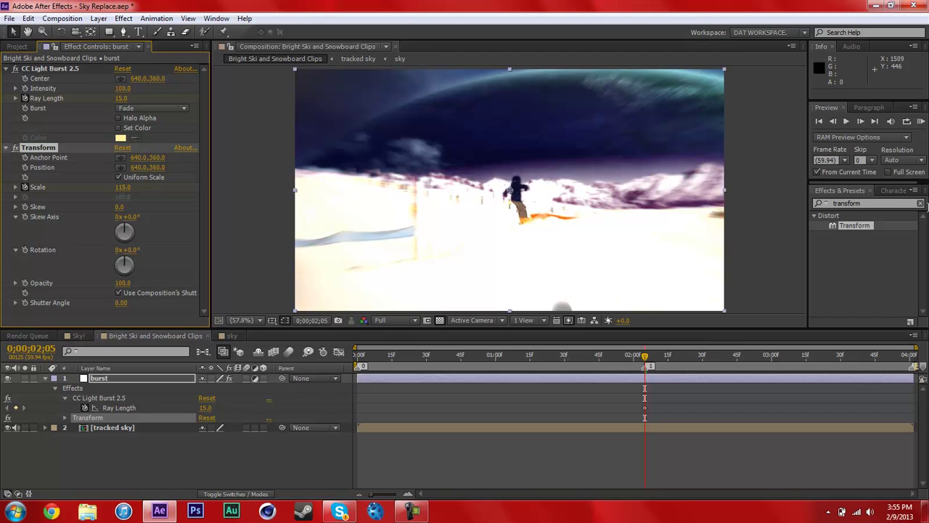
Add an Exposure effect to burst and set Exposure to 4.00.
click(881, 204)
text(exp)
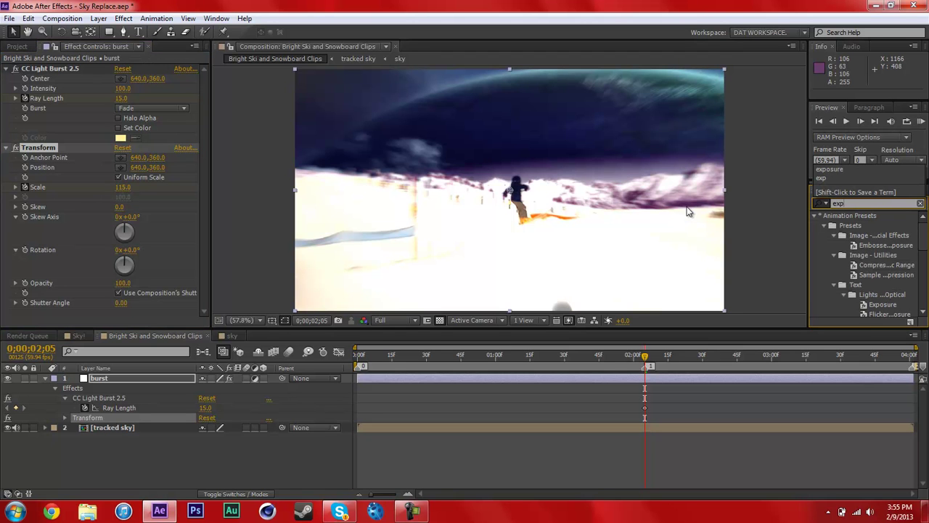
text(osure)
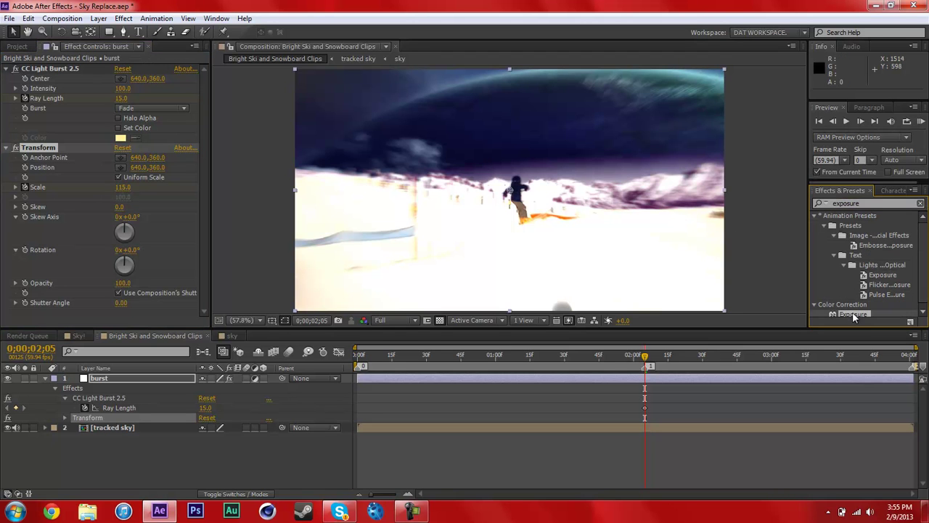
drag(848, 313, 127, 290)
click(125, 271)
click(121, 262)
key(Return)
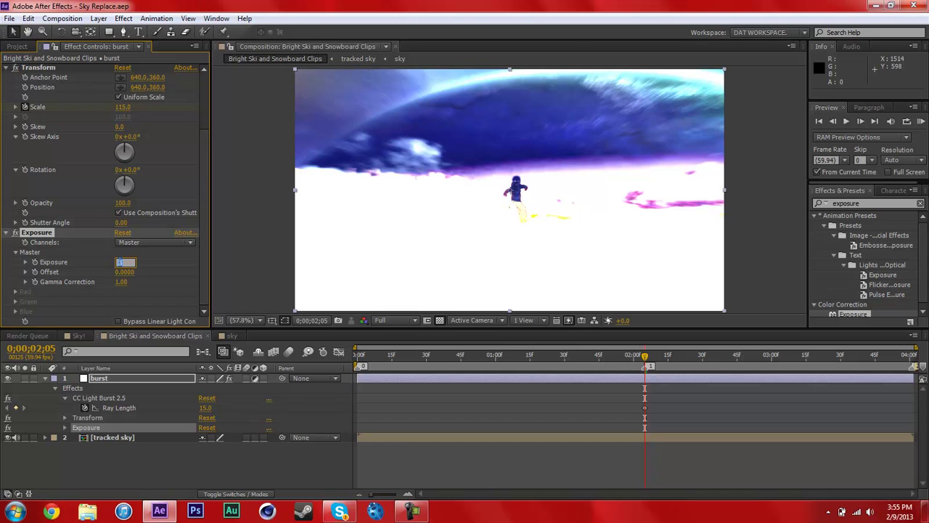
text(4)
key(Return)
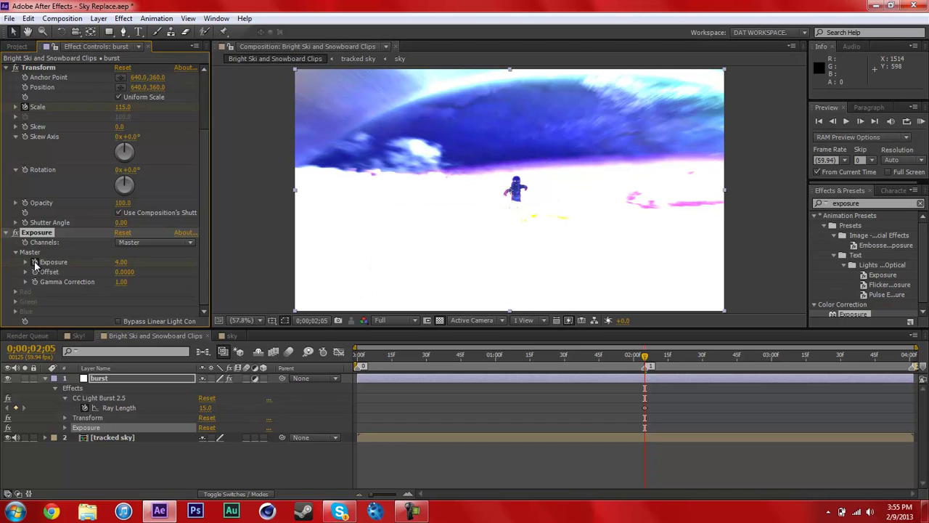
click(105, 379)
One frame before the burst, keyframe the burst layer's Exposure 0, Scale 100 and Ray Length 0.
key(u)
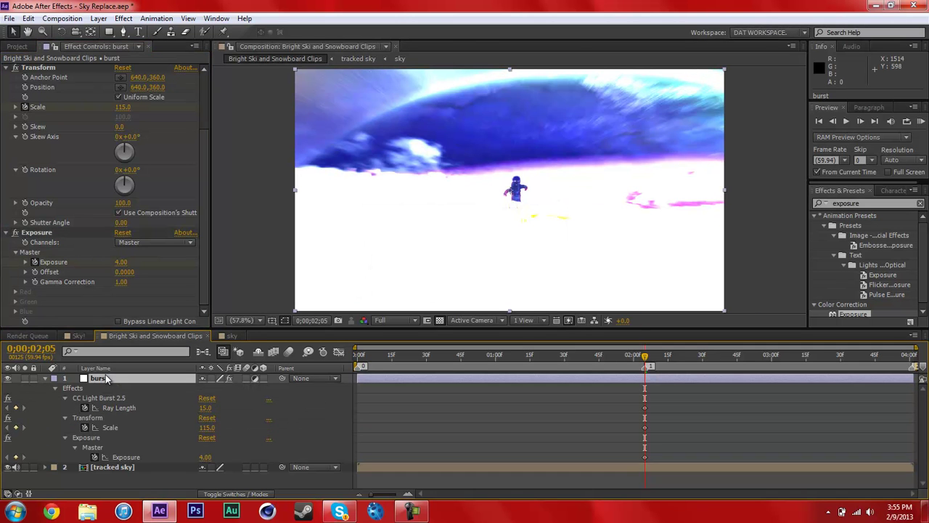
key(Page_Up)
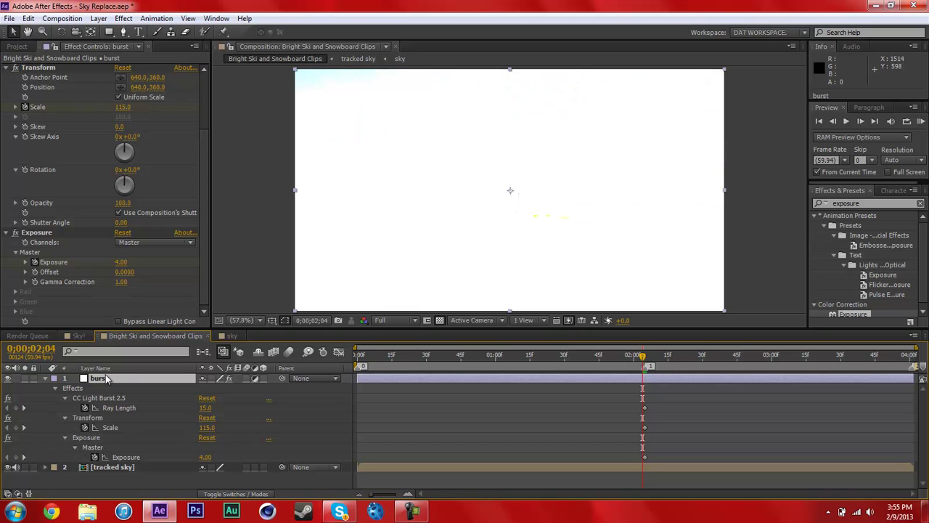
click(122, 262)
text(0)
key(Return)
click(123, 106)
text(100)
key(Return)
scroll(123, 145, up, 3)
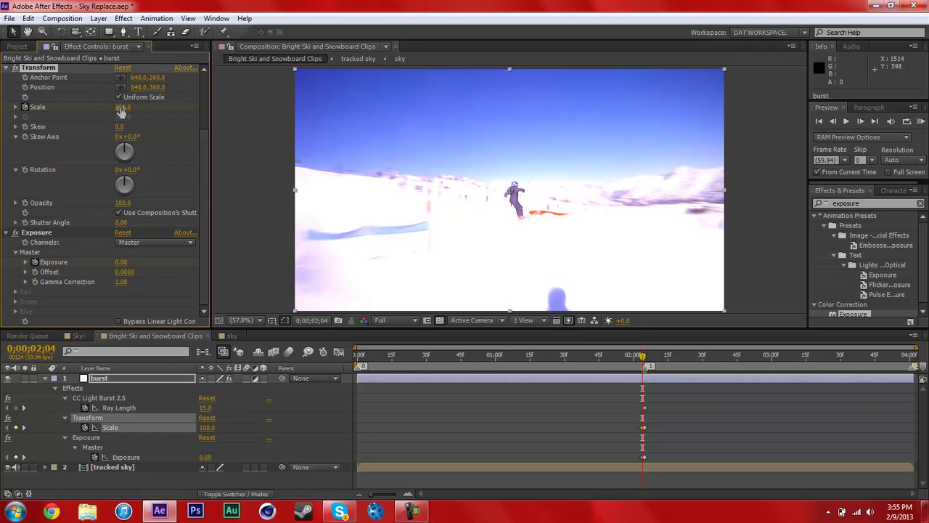
click(123, 99)
text(0)
key(Return)
At 0;00;02;35, keyframe Ray Length 0, Scale 100 and Exposure 0 so the flash fades out.
key(Page_Down)
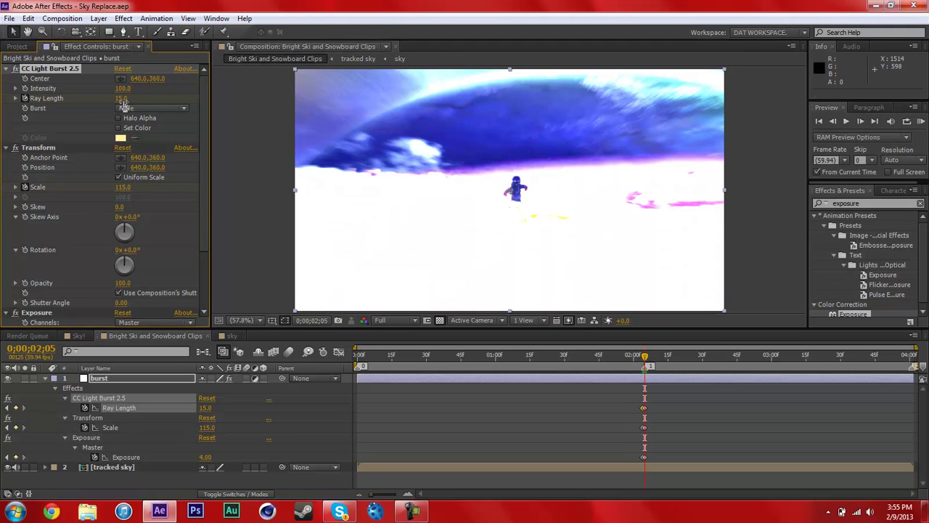
key(space)
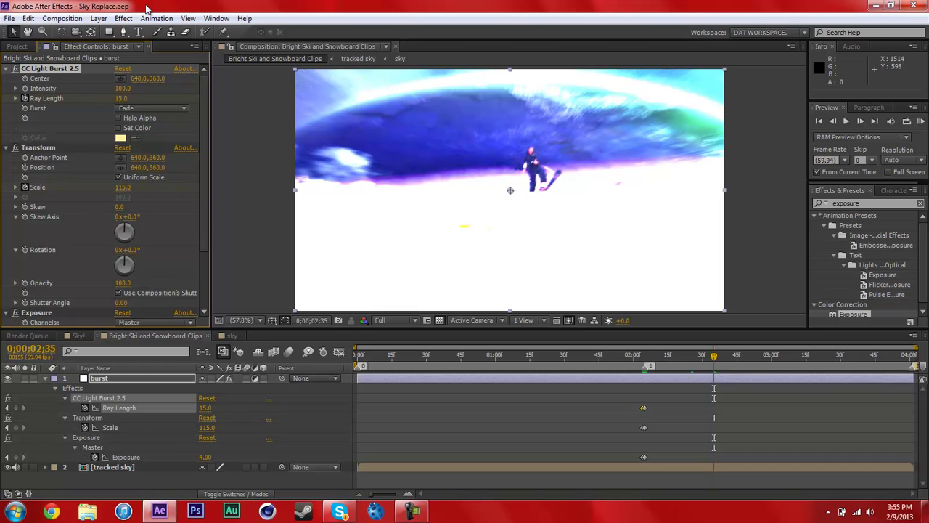
click(123, 98)
text(0)
key(Return)
click(123, 186)
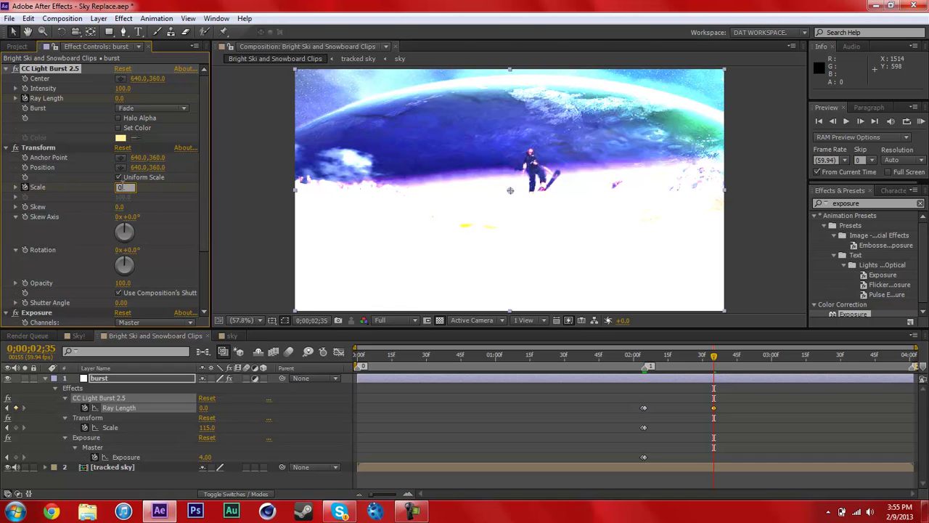
key(Return)
click(124, 203)
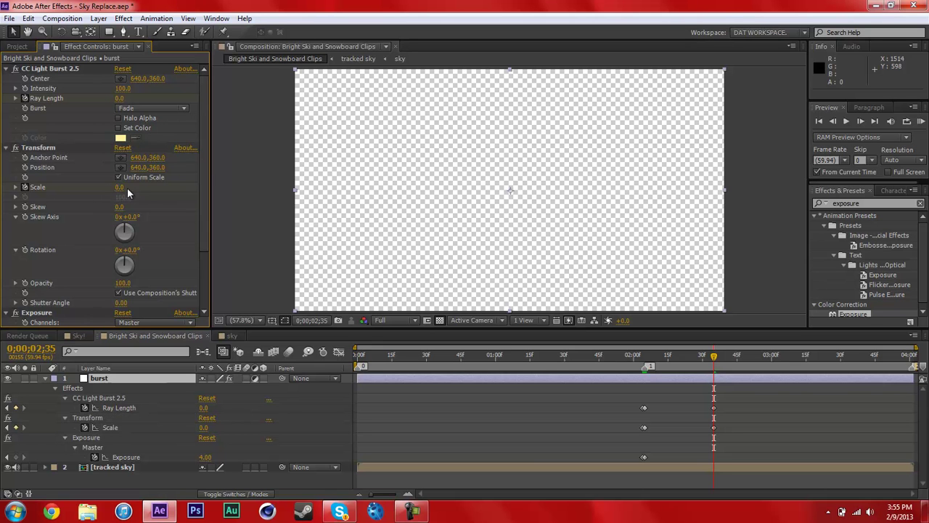
click(120, 187)
text(100)
key(Return)
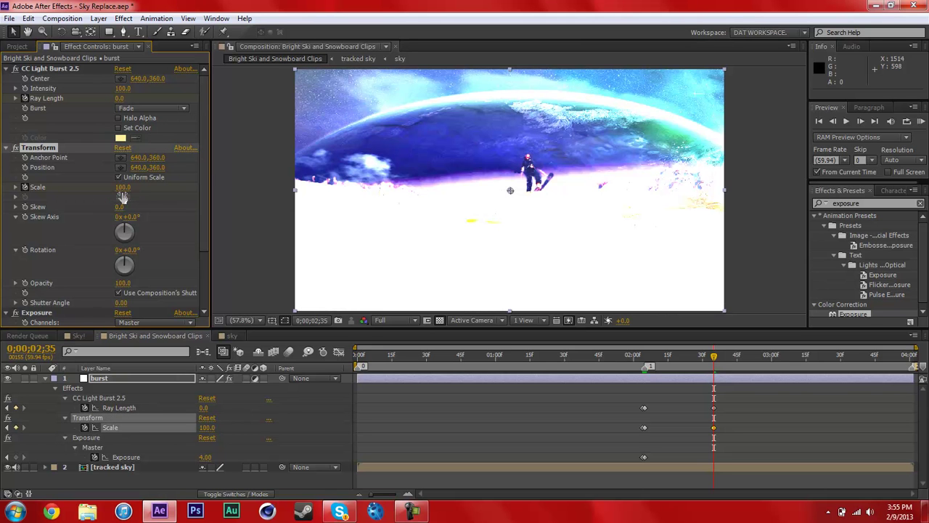
scroll(104, 233, down, 3)
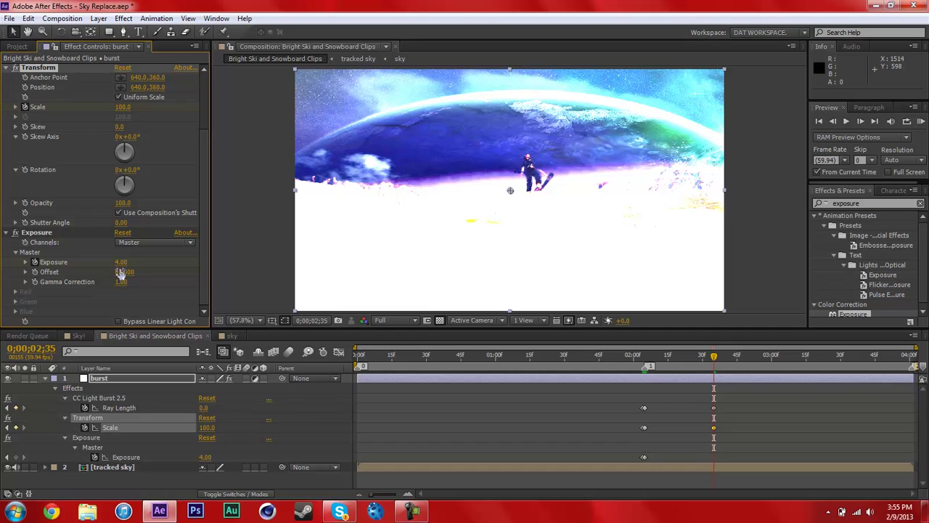
click(120, 262)
text(0)
key(Return)
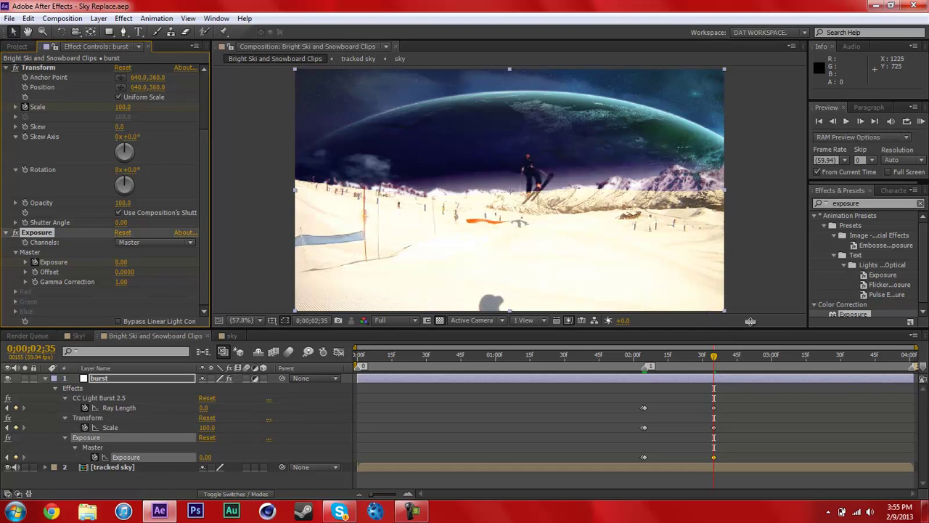
drag(632, 356, 677, 358)
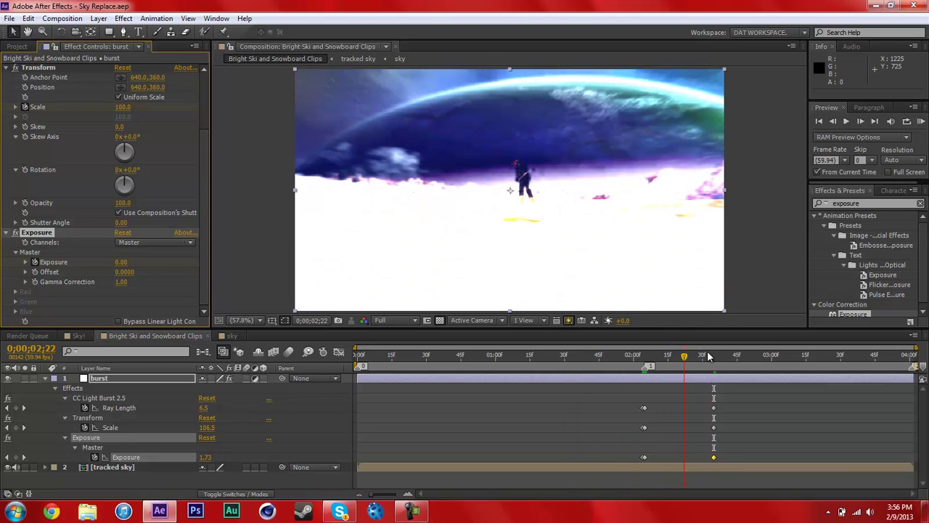
drag(712, 356, 793, 355)
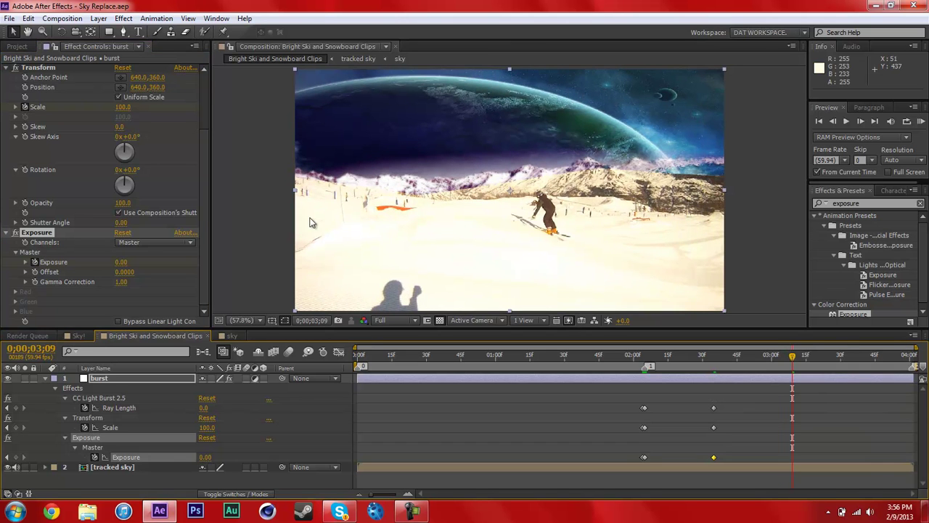
click(80, 336)
click(153, 431)
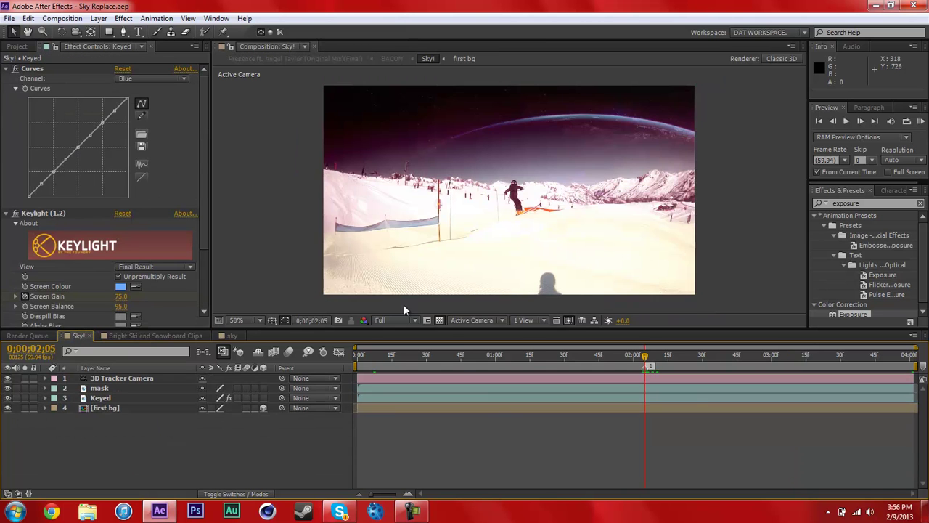
drag(499, 360, 913, 359)
click(181, 336)
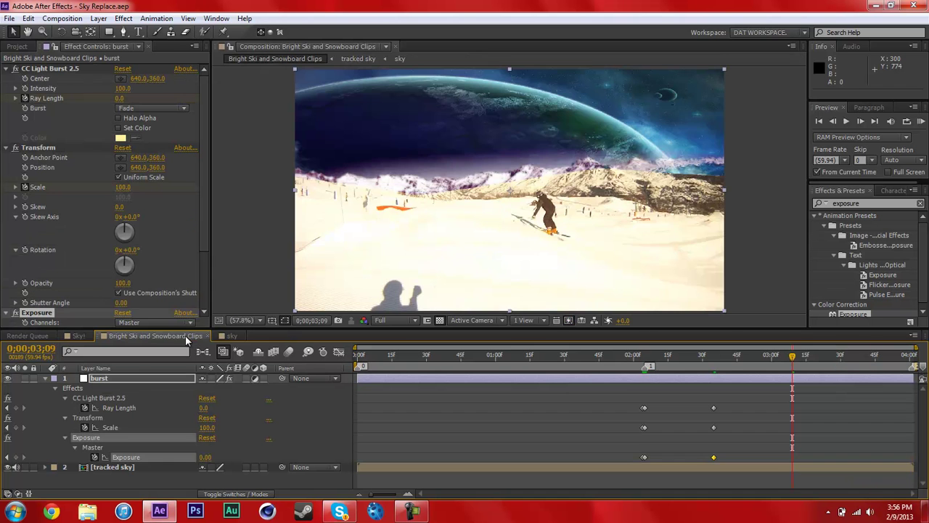
drag(599, 360, 775, 322)
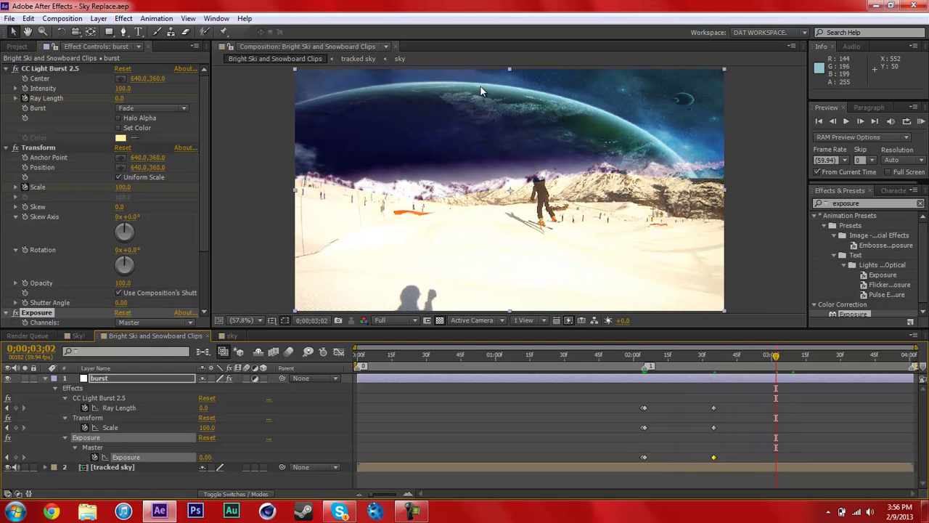
drag(789, 358, 856, 359)
Inside the tracked sky's nested sky precomp, create a text layer reading 'bacon'.
double_click(124, 466)
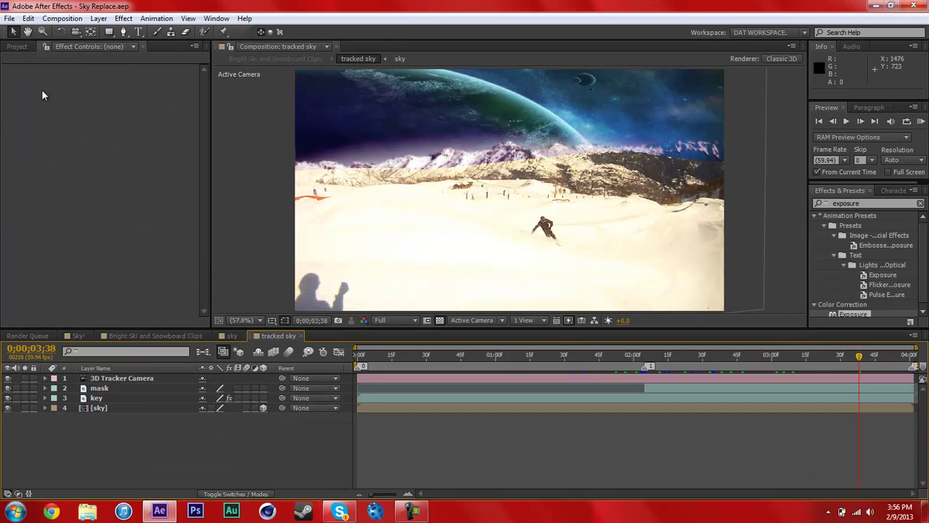
double_click(102, 407)
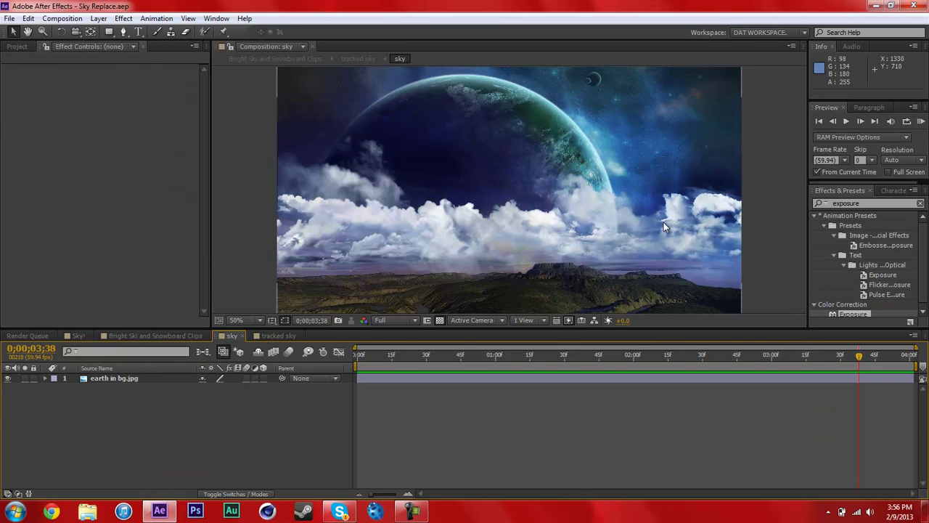
click(138, 32)
click(548, 159)
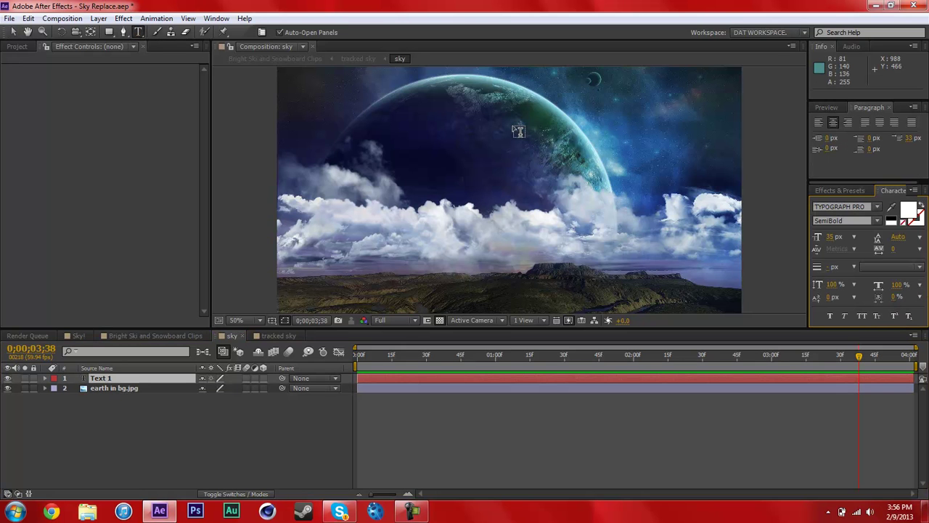
text(bacon)
Enlarge the bacon text to 190 px, move it up-left in the sky, and return to the main comp.
key(ctrl+a)
drag(834, 239, 867, 239)
click(10, 18)
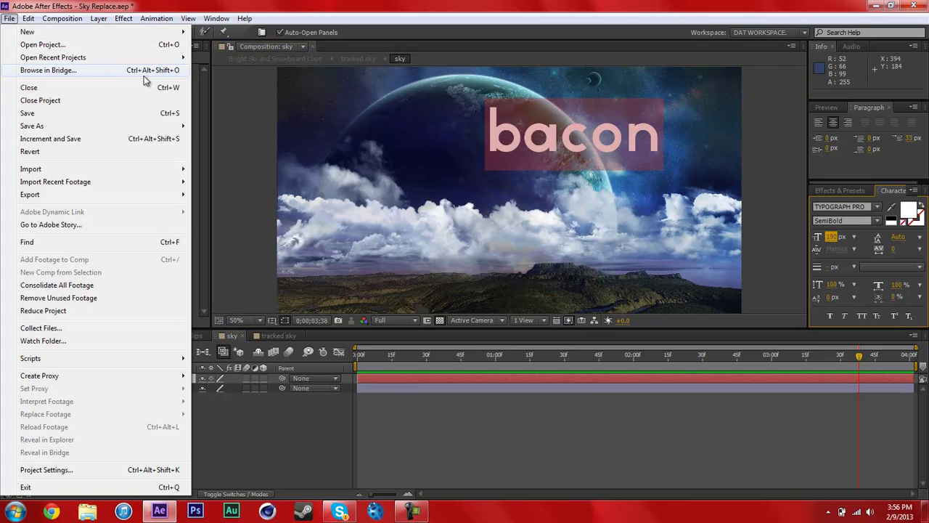
click(10, 19)
click(12, 33)
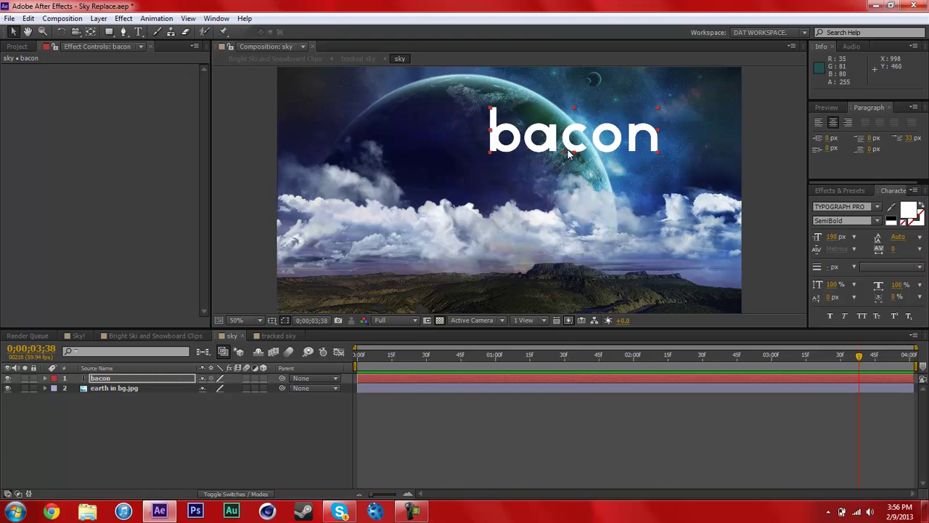
drag(574, 135, 501, 124)
click(154, 336)
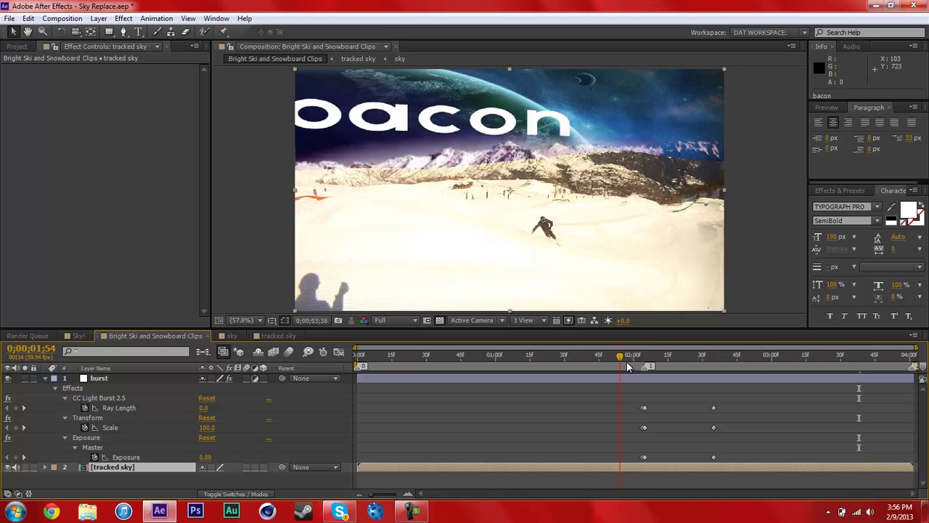
drag(649, 356, 798, 356)
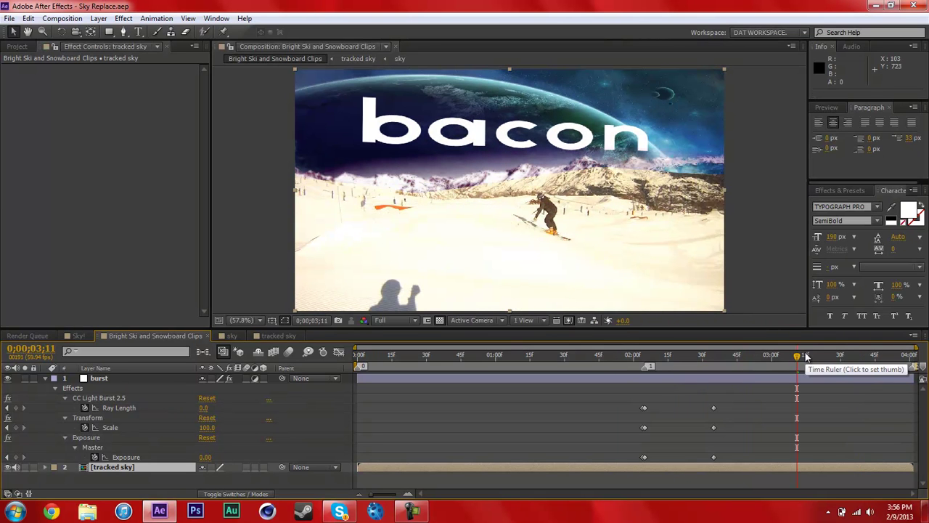